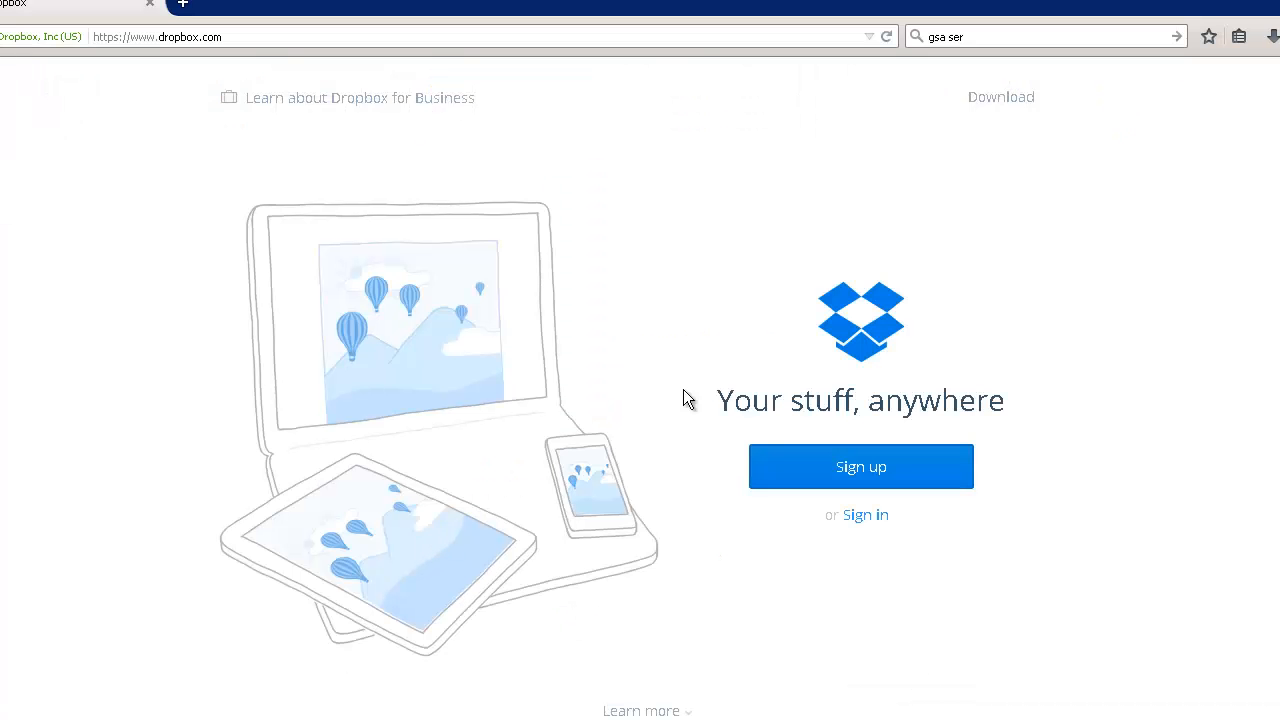
# Sign up for a Dropbox account with the first name, last name, e-mail and password, agree to the terms, and dismiss the offer to remember the password
pyautogui.click(852, 477)
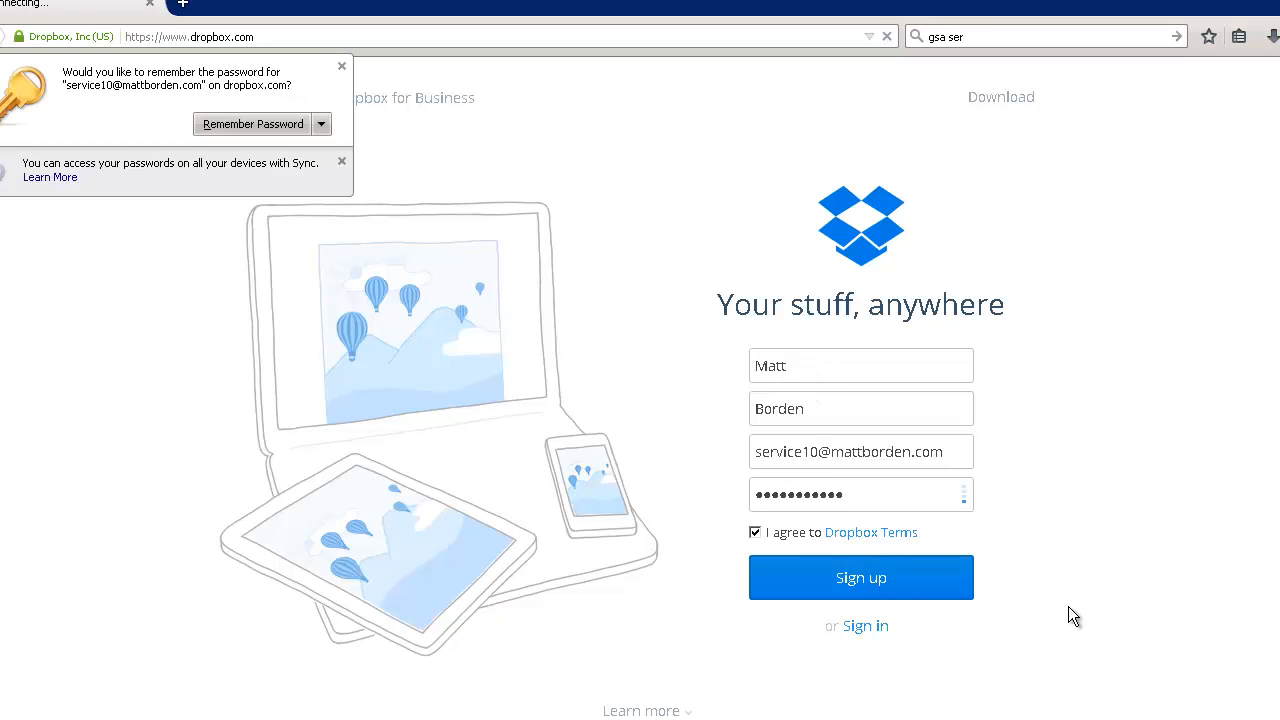
pyautogui.click(341, 66)
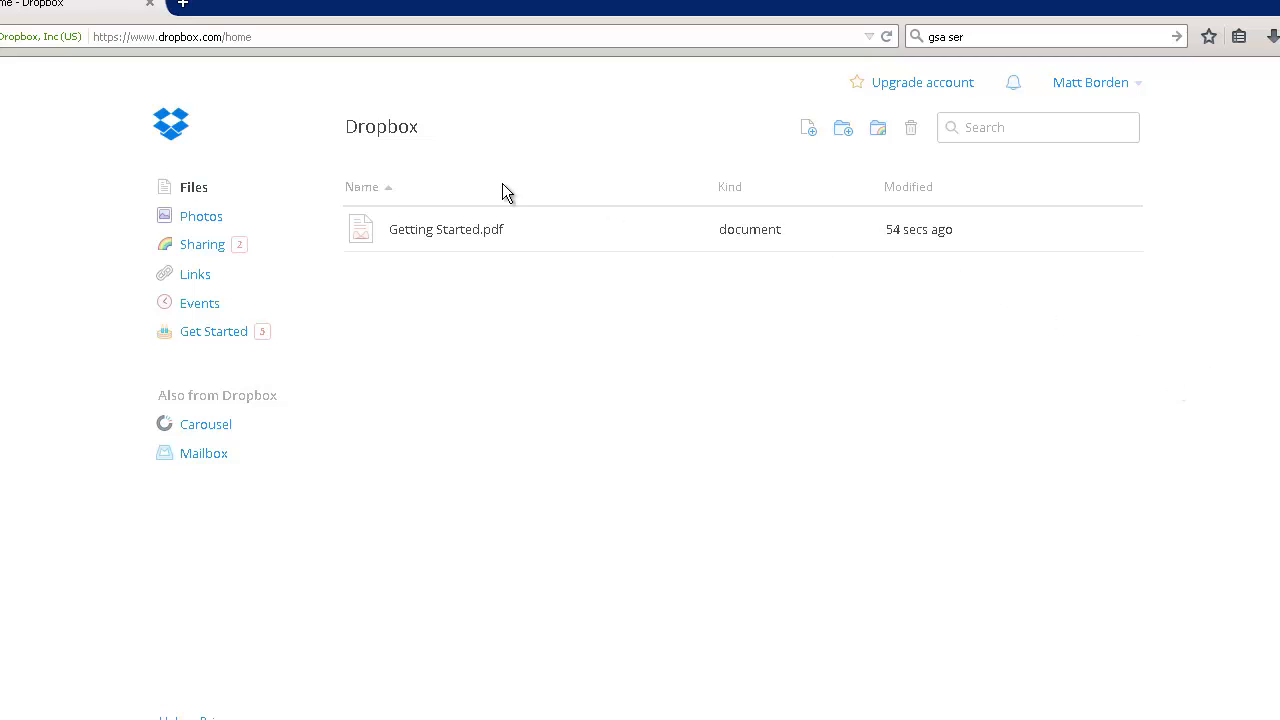
# Verify the account's e-mail address from the shared folder invitations, signing in with the account e-mail and password
pyautogui.click(203, 245)
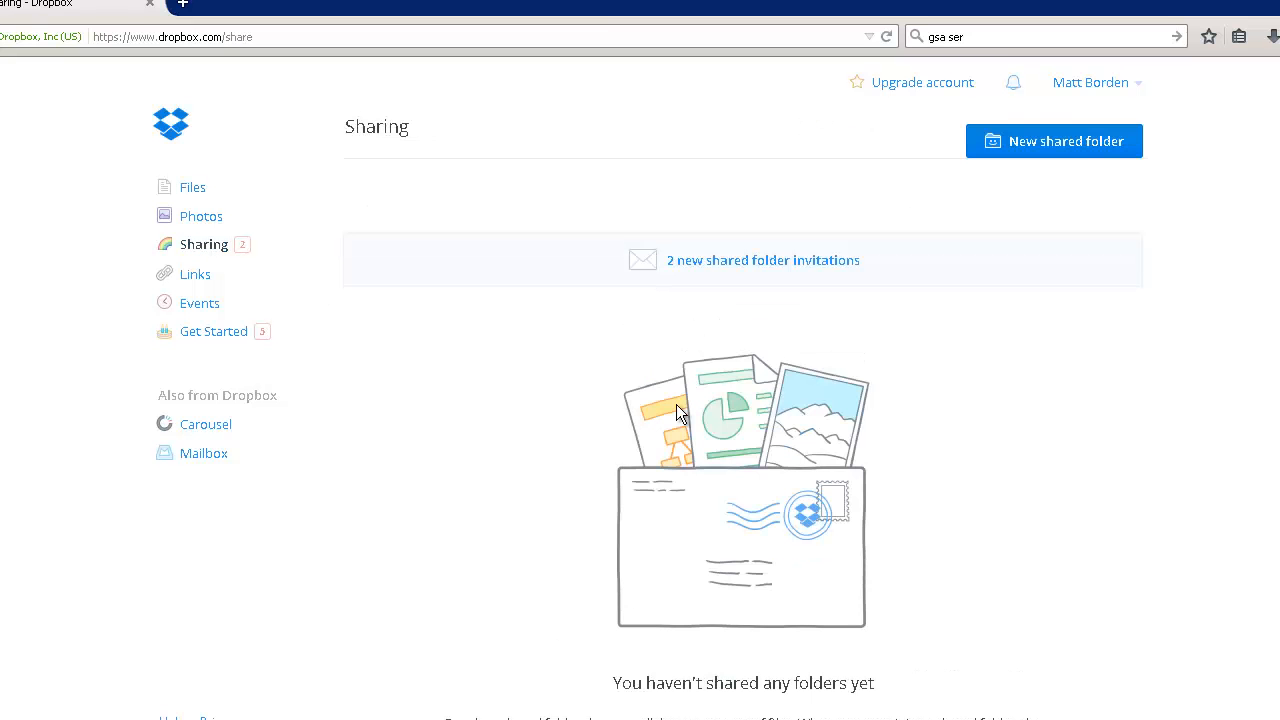
pyautogui.click(713, 262)
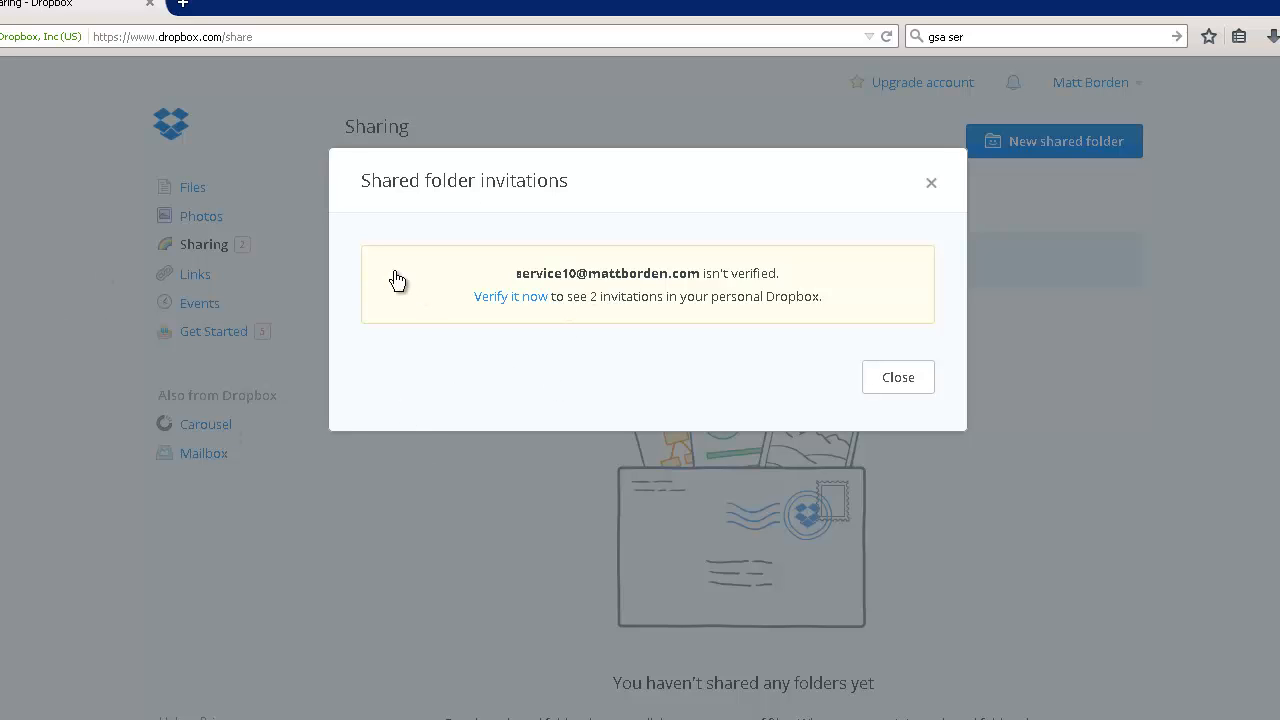
pyautogui.click(512, 297)
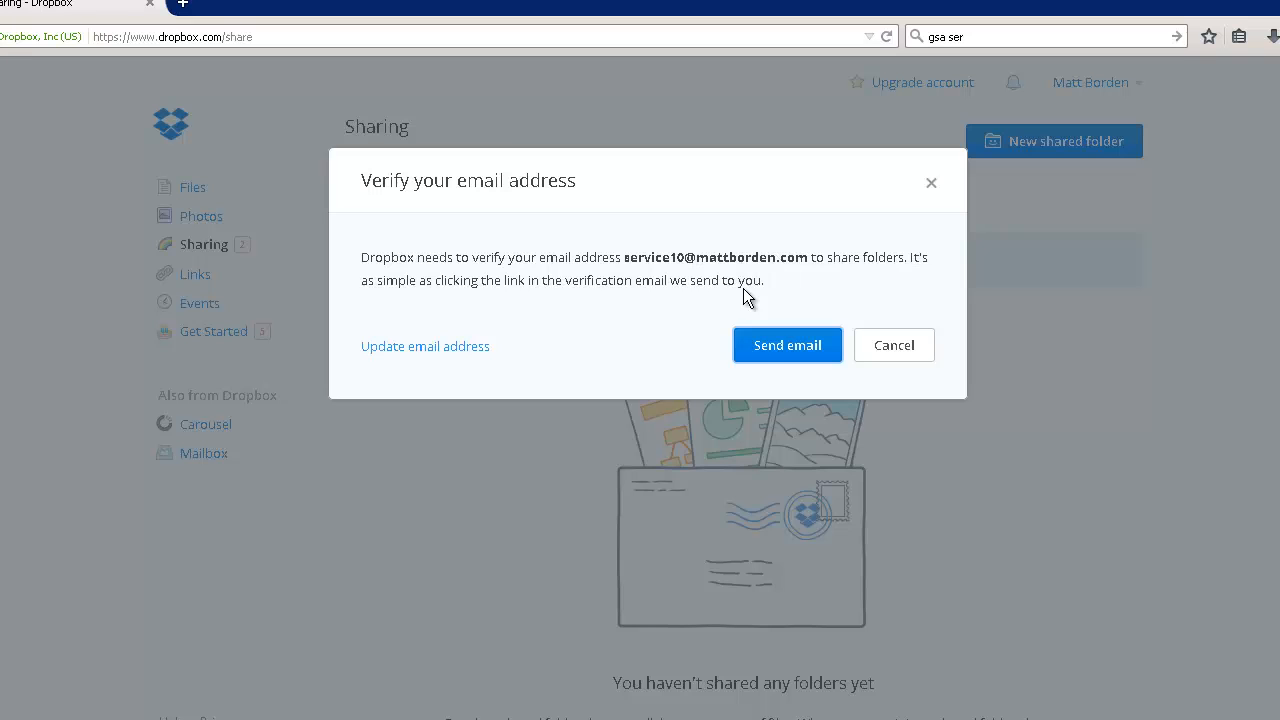
pyautogui.click(760, 345)
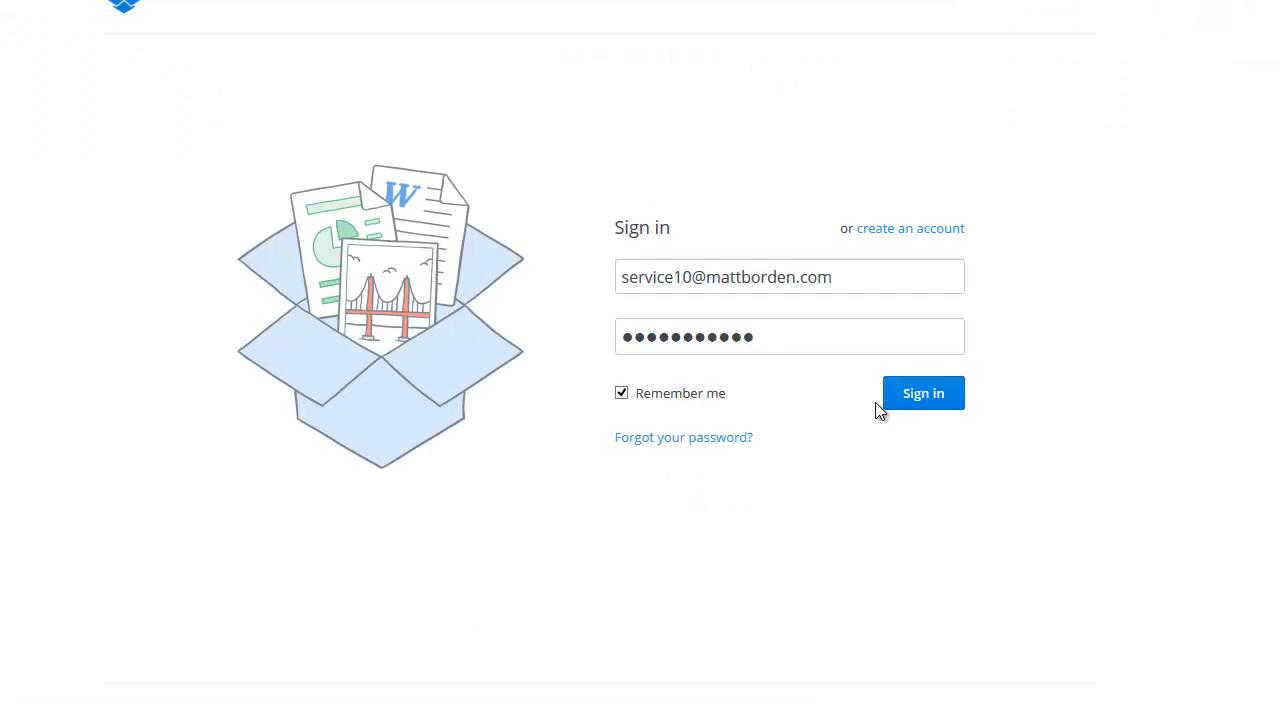
pyautogui.click(928, 403)
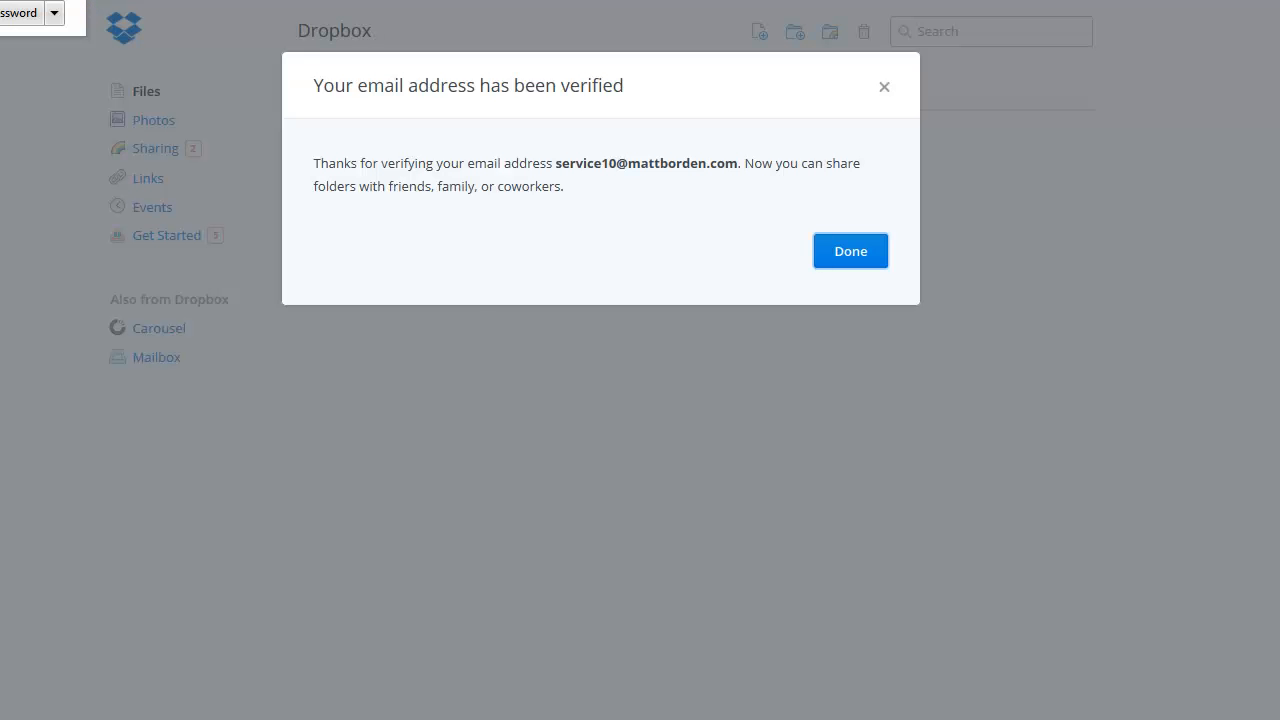
pyautogui.click(860, 257)
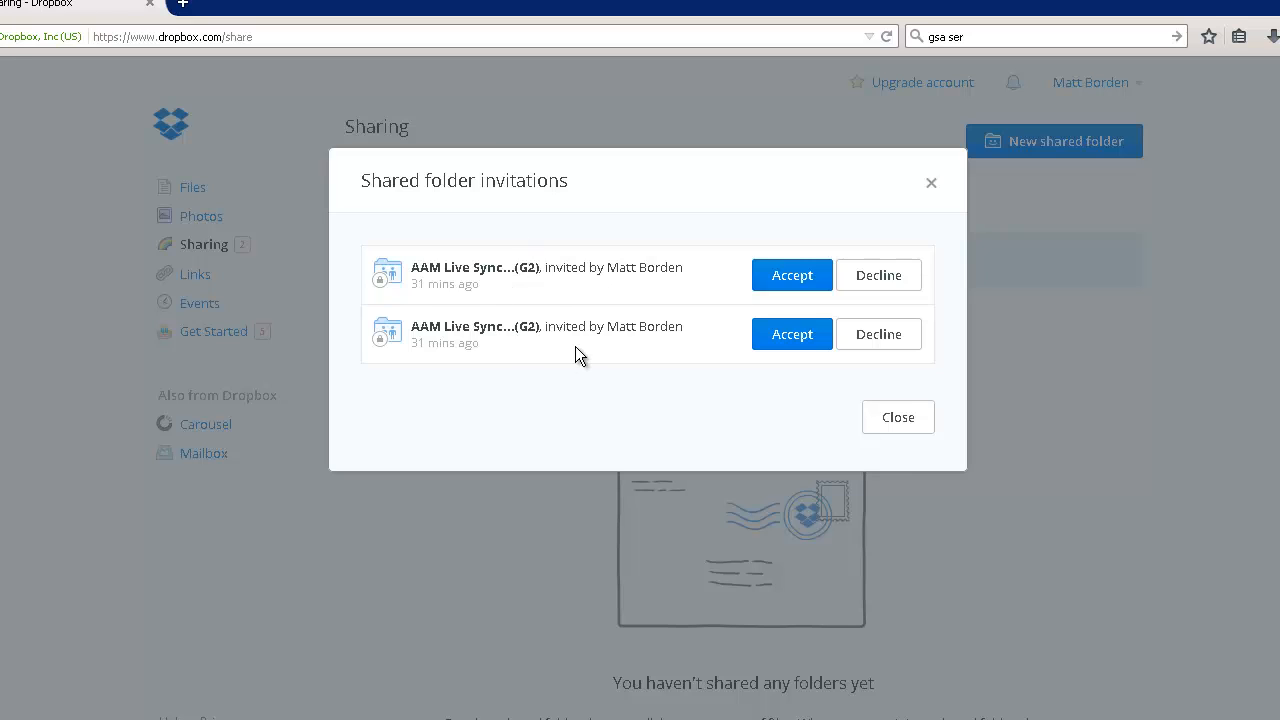
# Accept both AAM Live Sync (G2) shared folder invitations
pyautogui.click(780, 276)
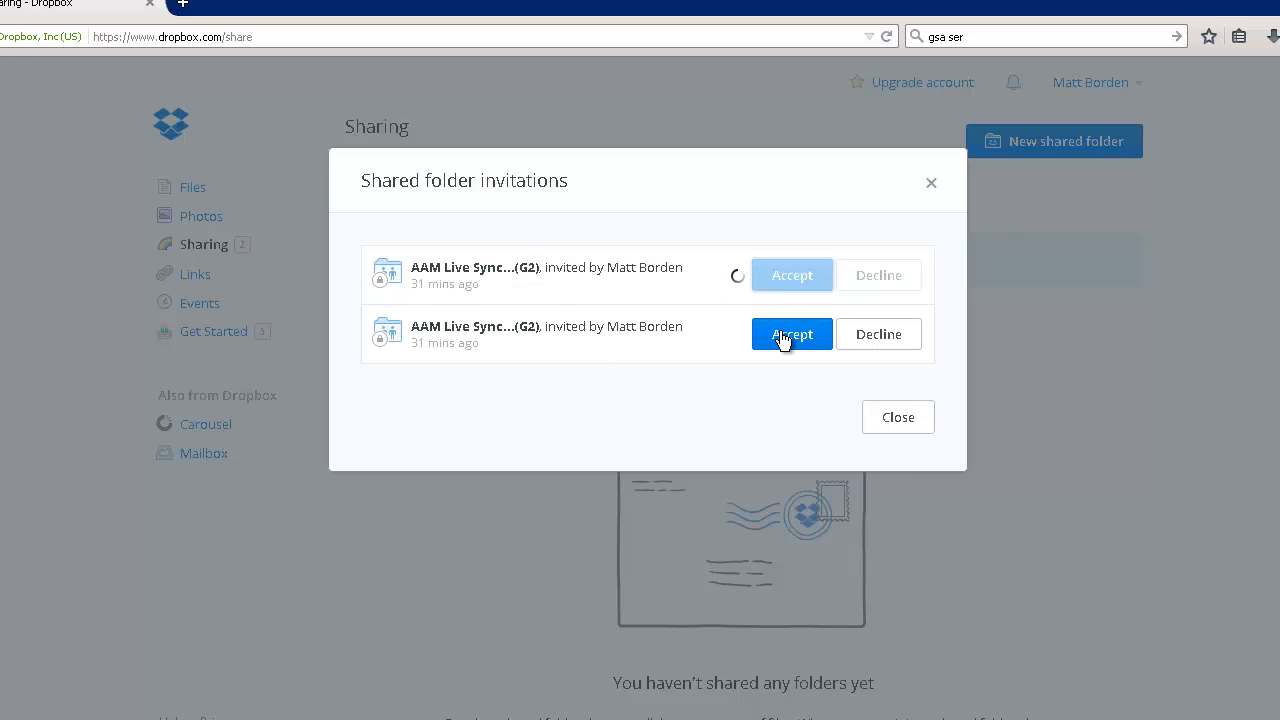
pyautogui.click(783, 336)
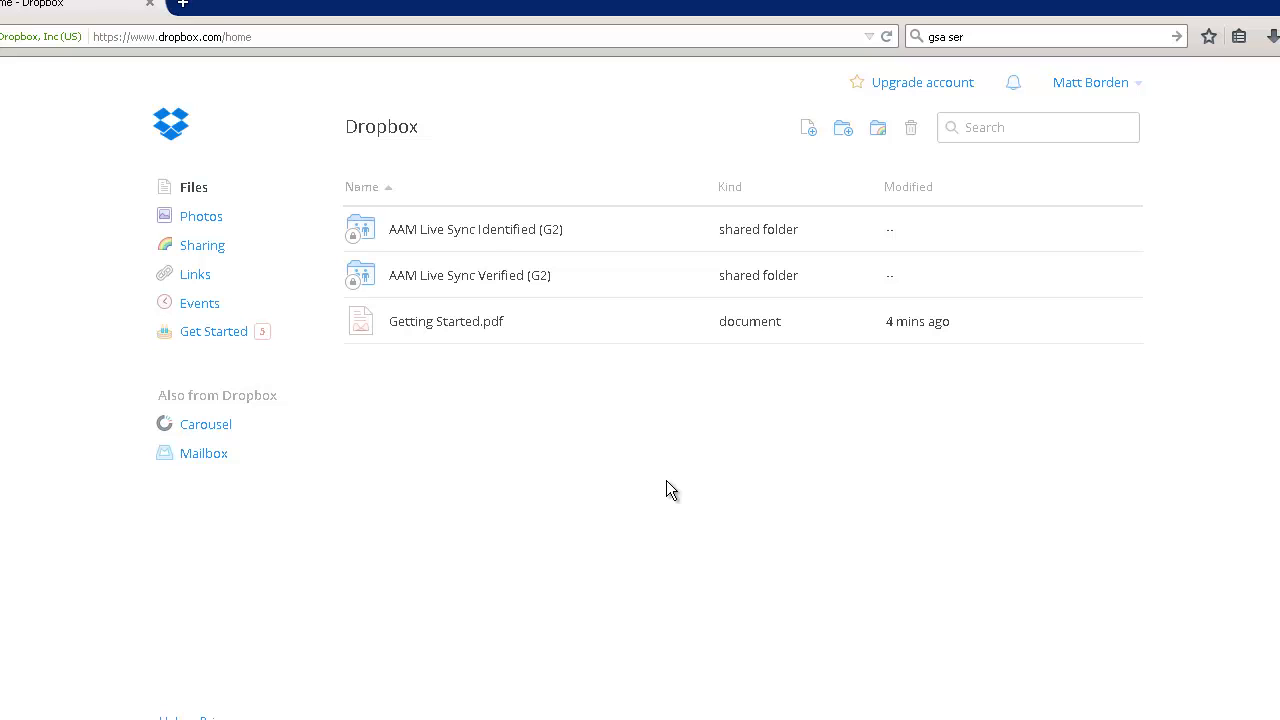
# Download DropboxInstaller.exe for Windows from the account's install page, save it, and run it
pyautogui.click(1130, 82)
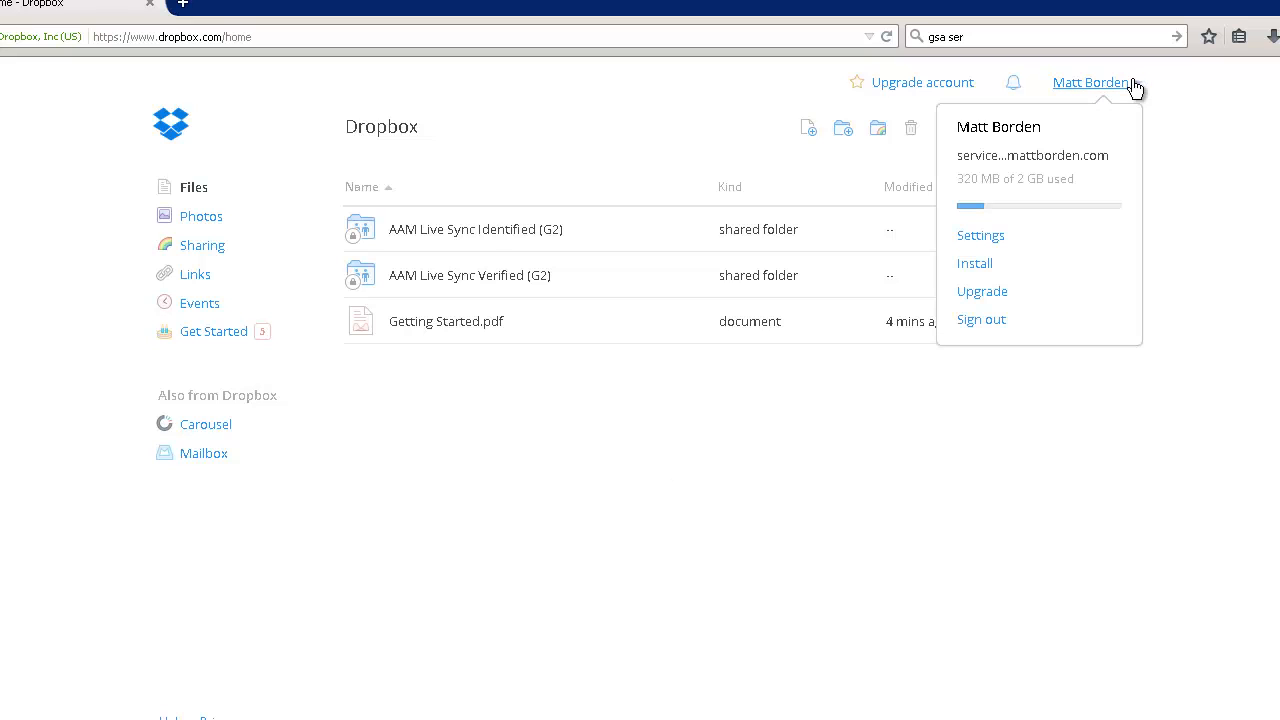
pyautogui.click(985, 264)
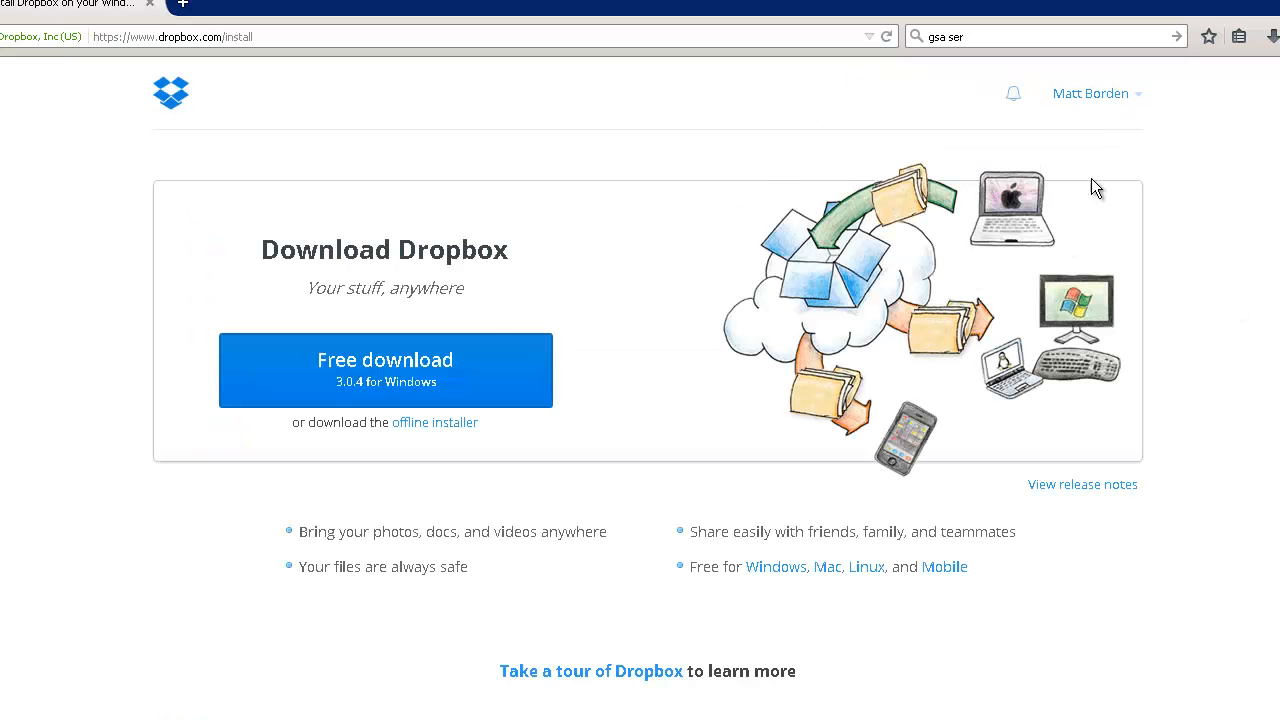
pyautogui.click(376, 366)
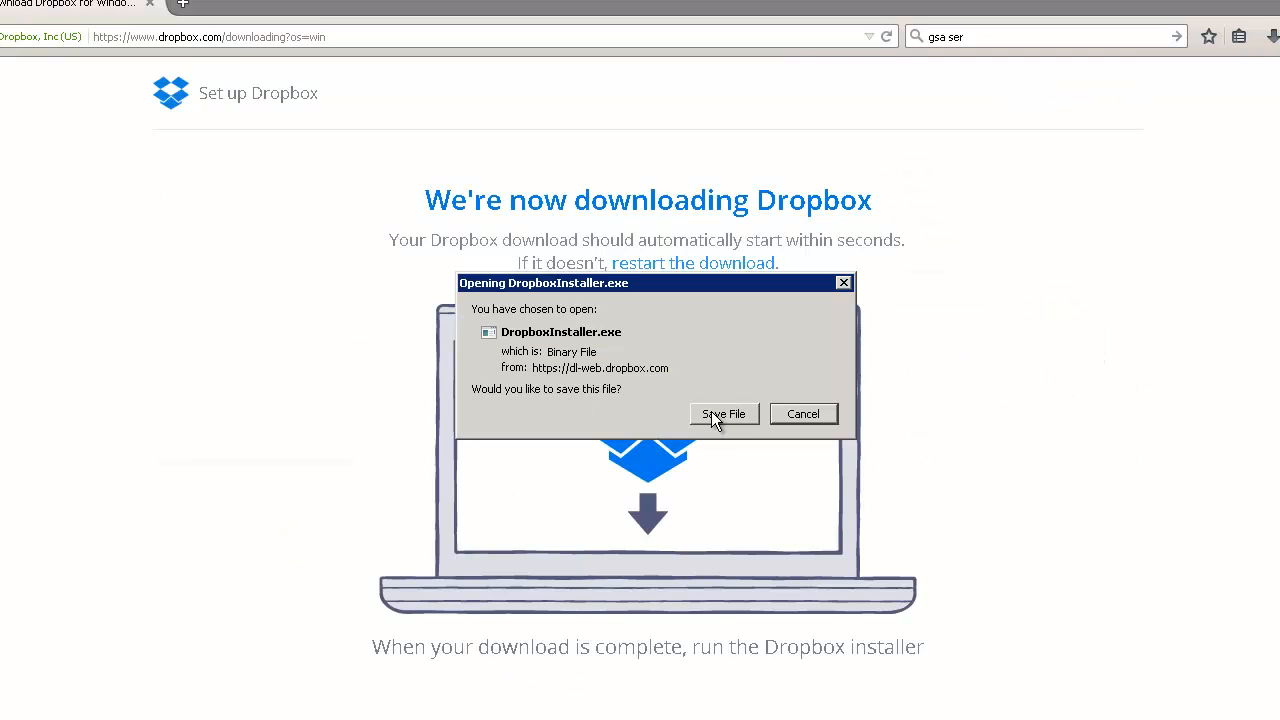
pyautogui.click(711, 412)
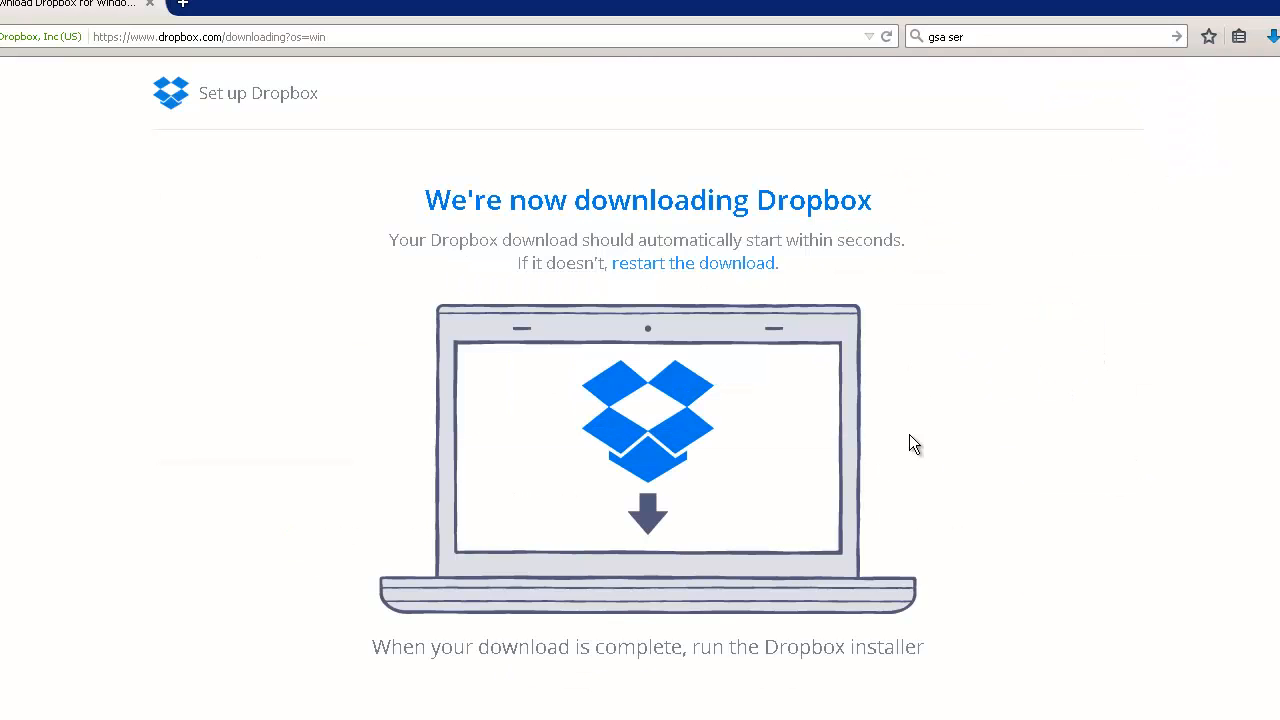
pyautogui.click(1271, 36)
pyautogui.click(1087, 106)
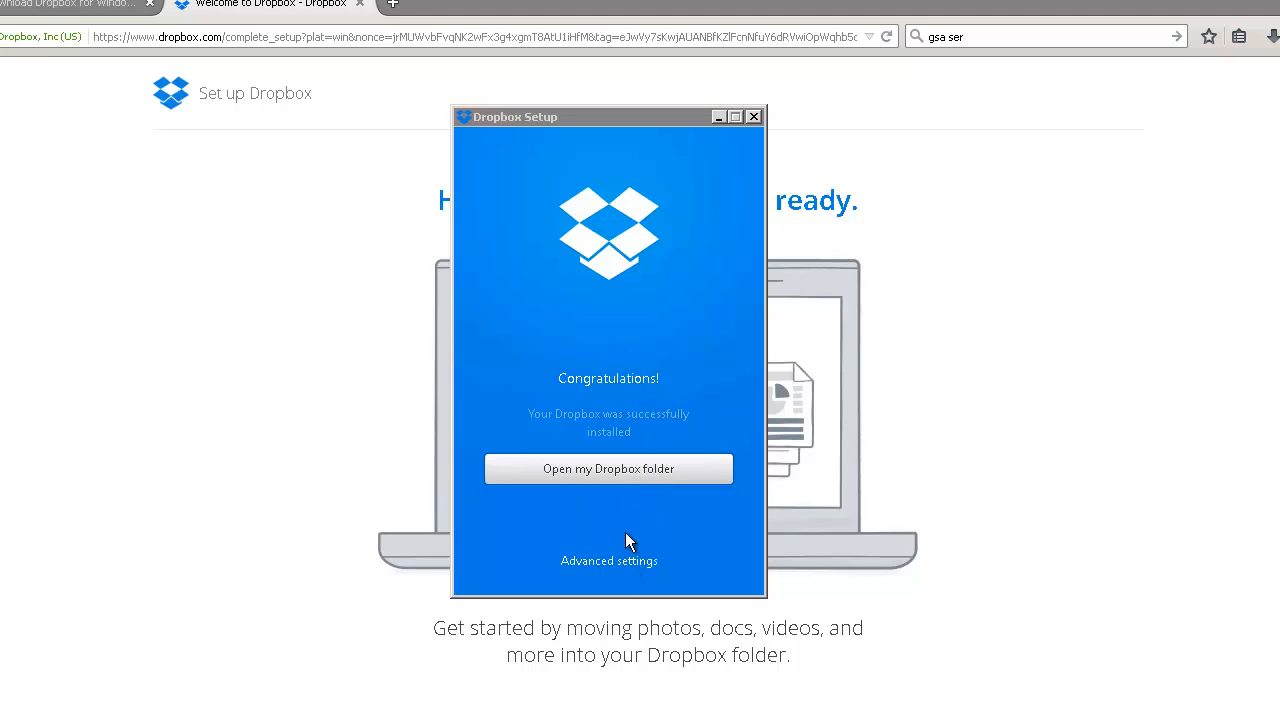
# Open the local Dropbox folder and look inside the AAM Live Sync Identified (G2) and AAM Live Sync Verified (G2) folders
pyautogui.click(629, 472)
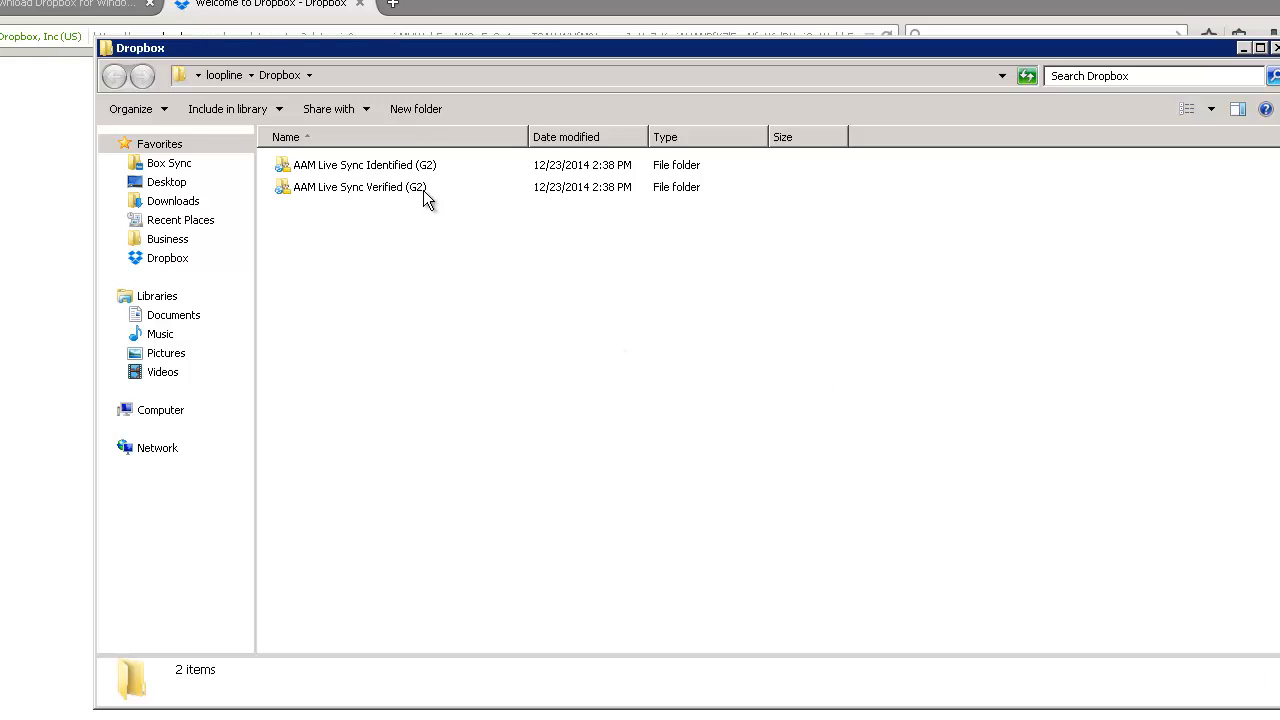
pyautogui.doubleClick(372, 166)
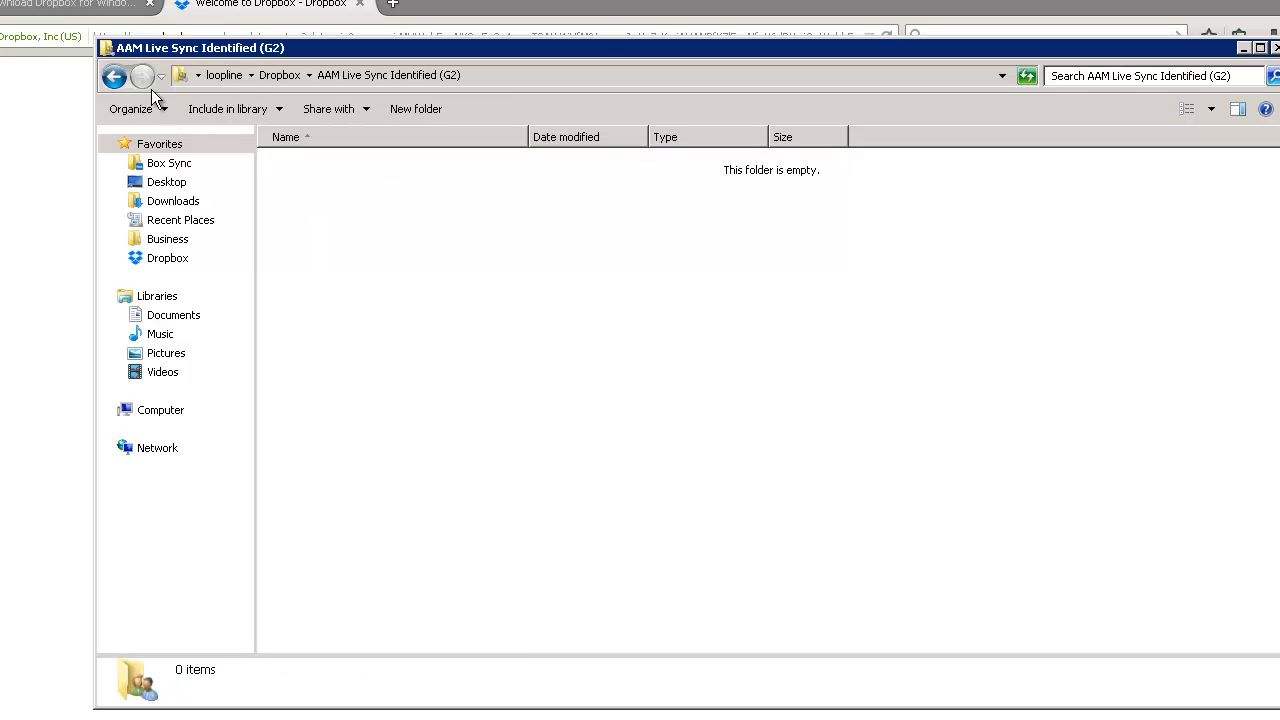
pyautogui.click(113, 77)
pyautogui.click(358, 188)
pyautogui.doubleClick(358, 188)
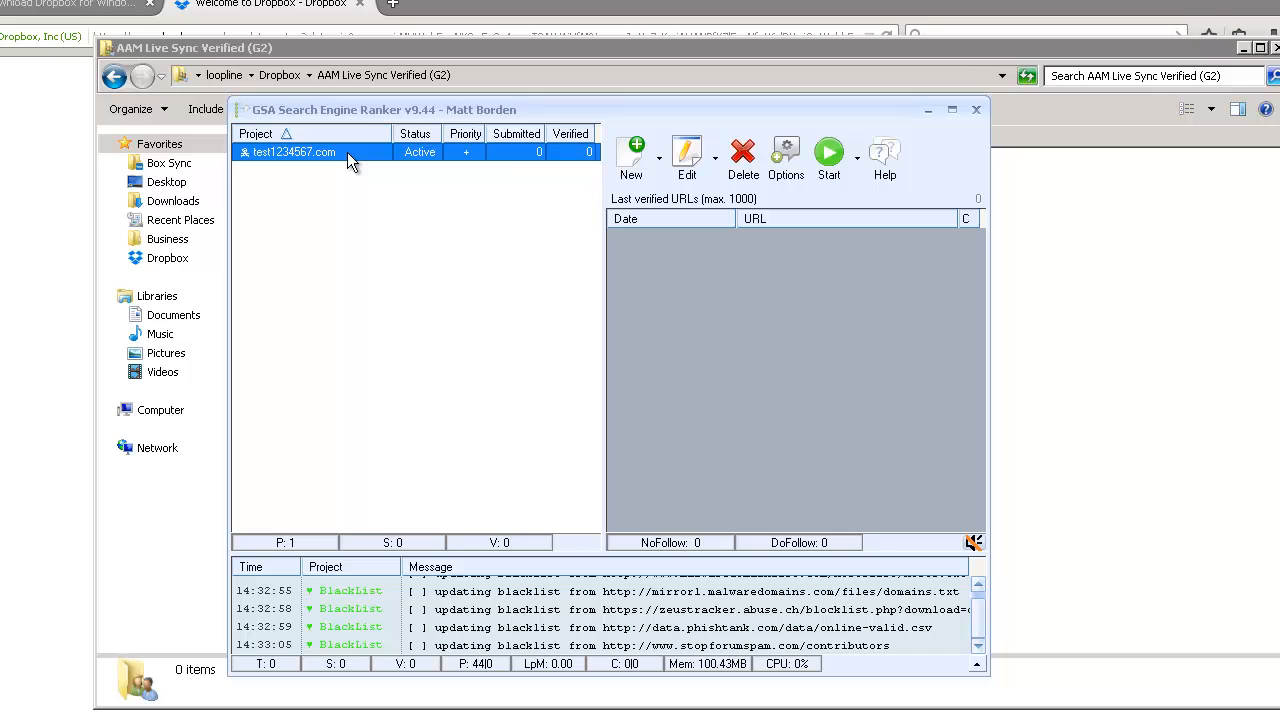
# In GSA Search Engine Ranker, set the global Identified and Submitted site list folders to Dropbox's AAM Live Sync Identified (G2) and Verified (G2) respectively
pyautogui.moveTo(347, 155)
pyautogui.click(785, 158)
pyautogui.click(374, 525)
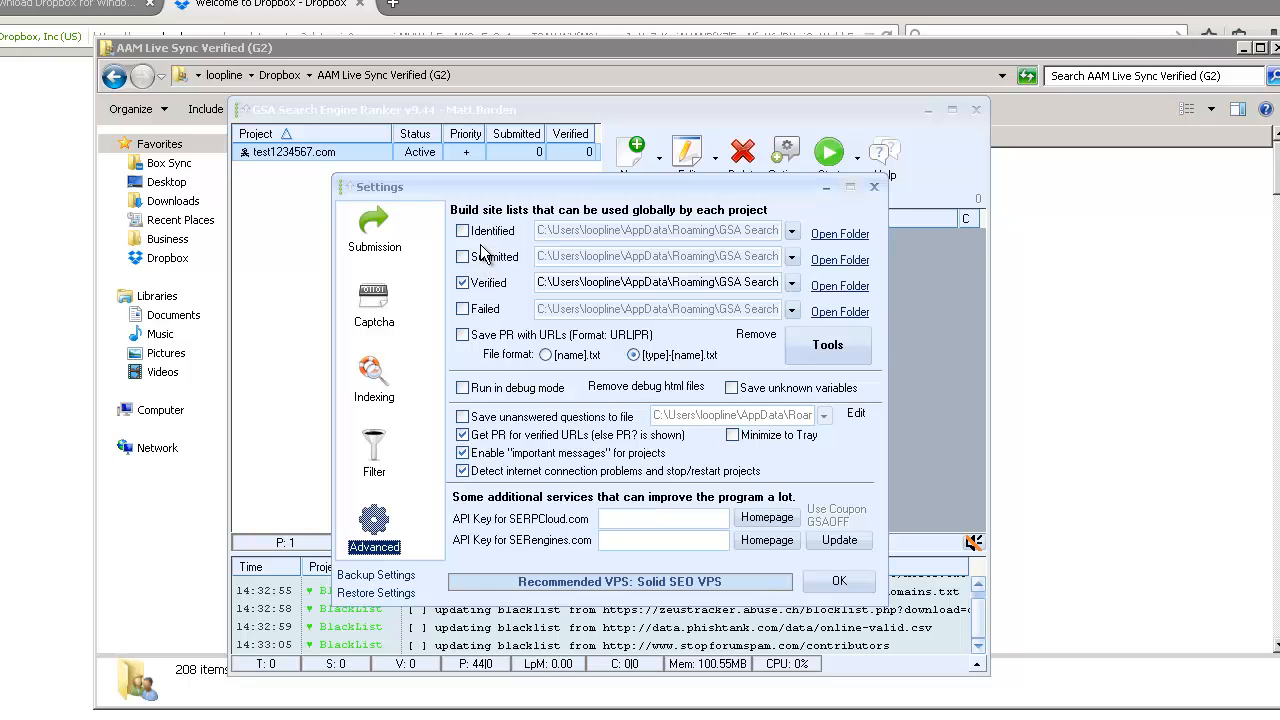
pyautogui.click(793, 263)
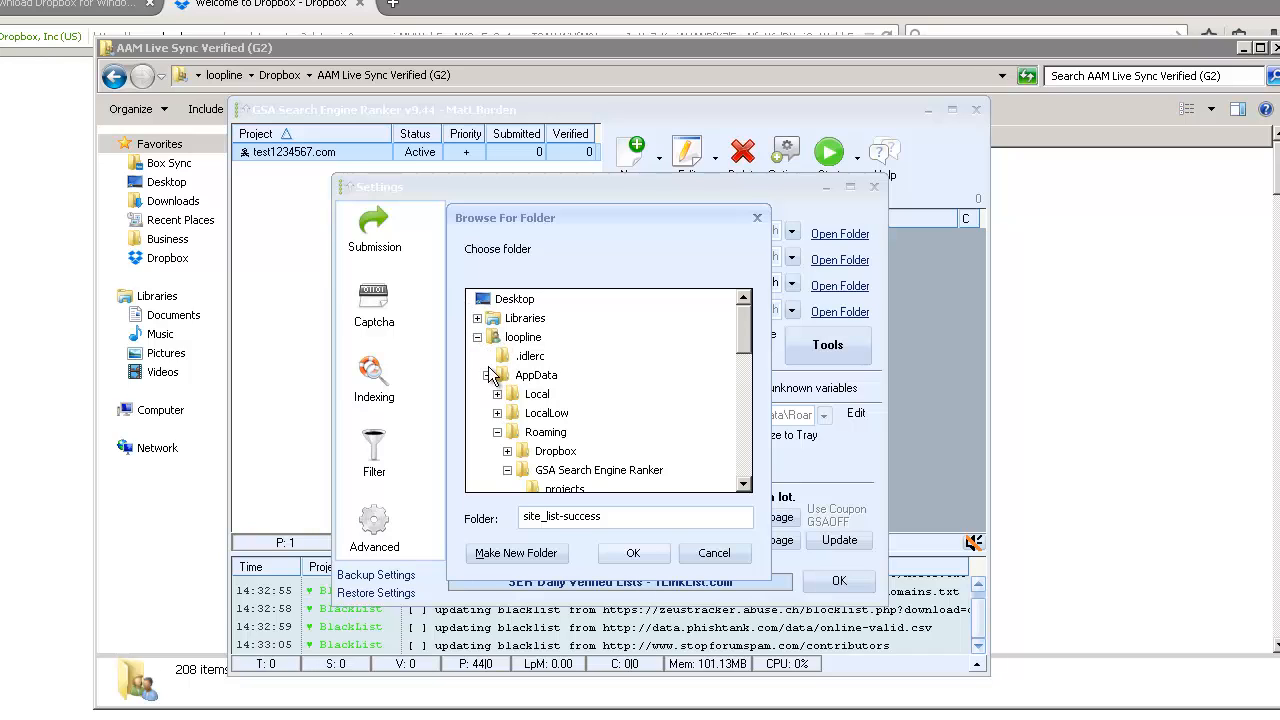
pyautogui.click(488, 375)
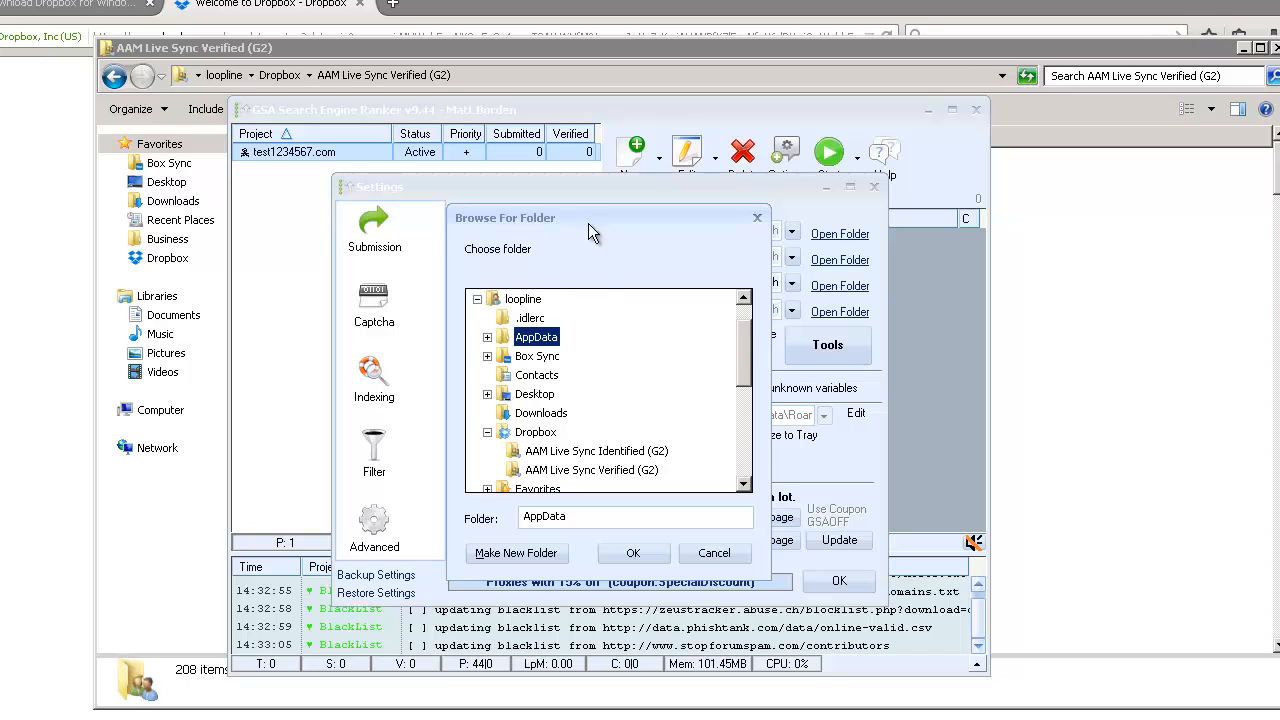
pyautogui.moveTo(590, 232); pyautogui.dragTo(610, 557)
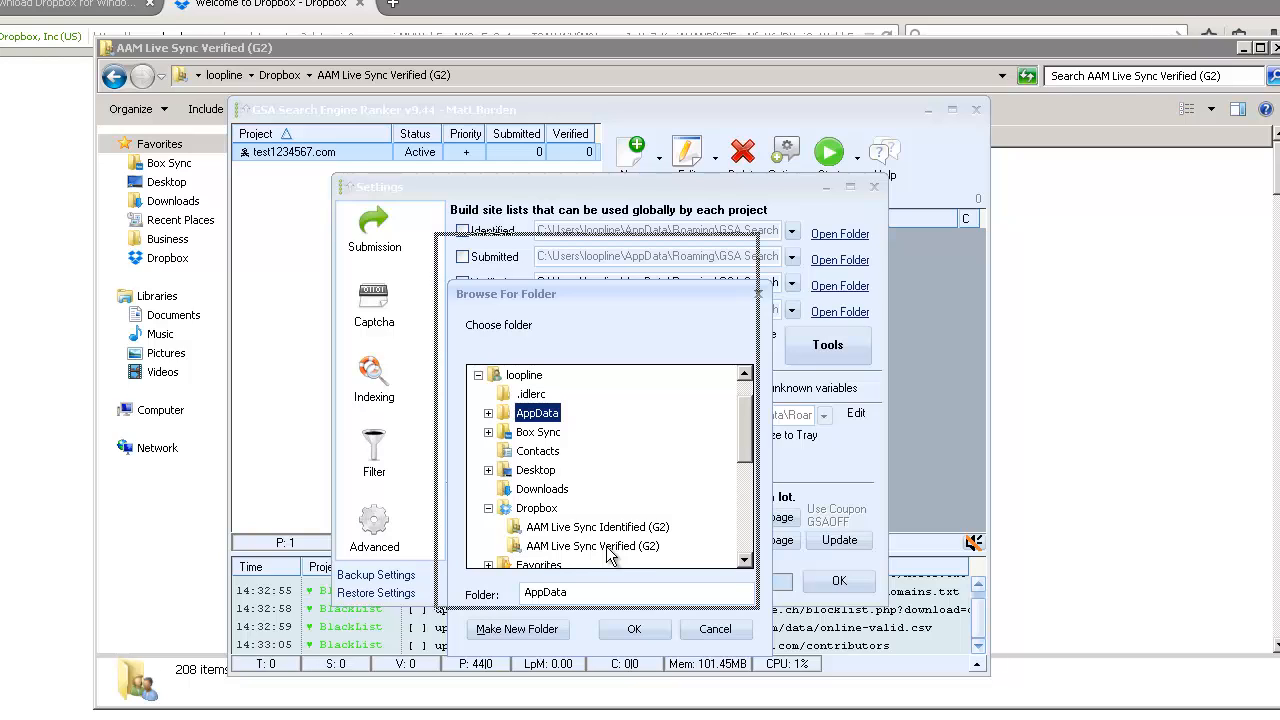
pyautogui.click(600, 487)
pyautogui.click(619, 570)
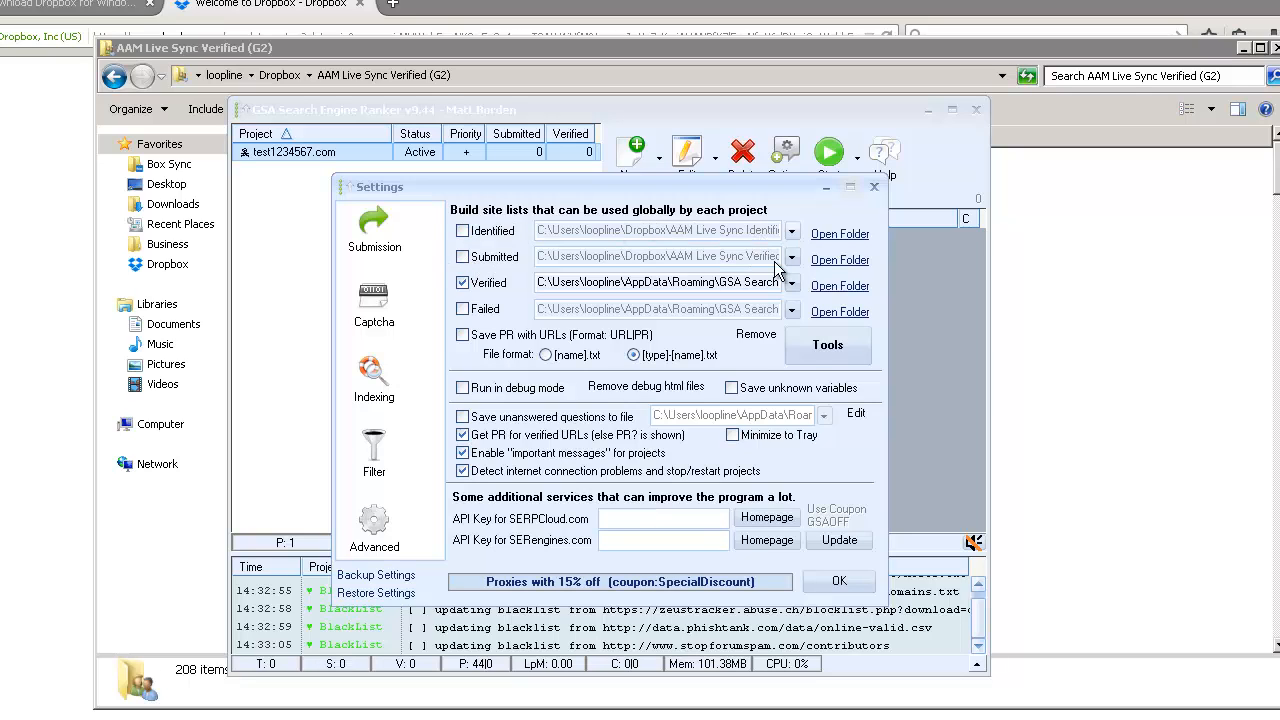
pyautogui.click(836, 583)
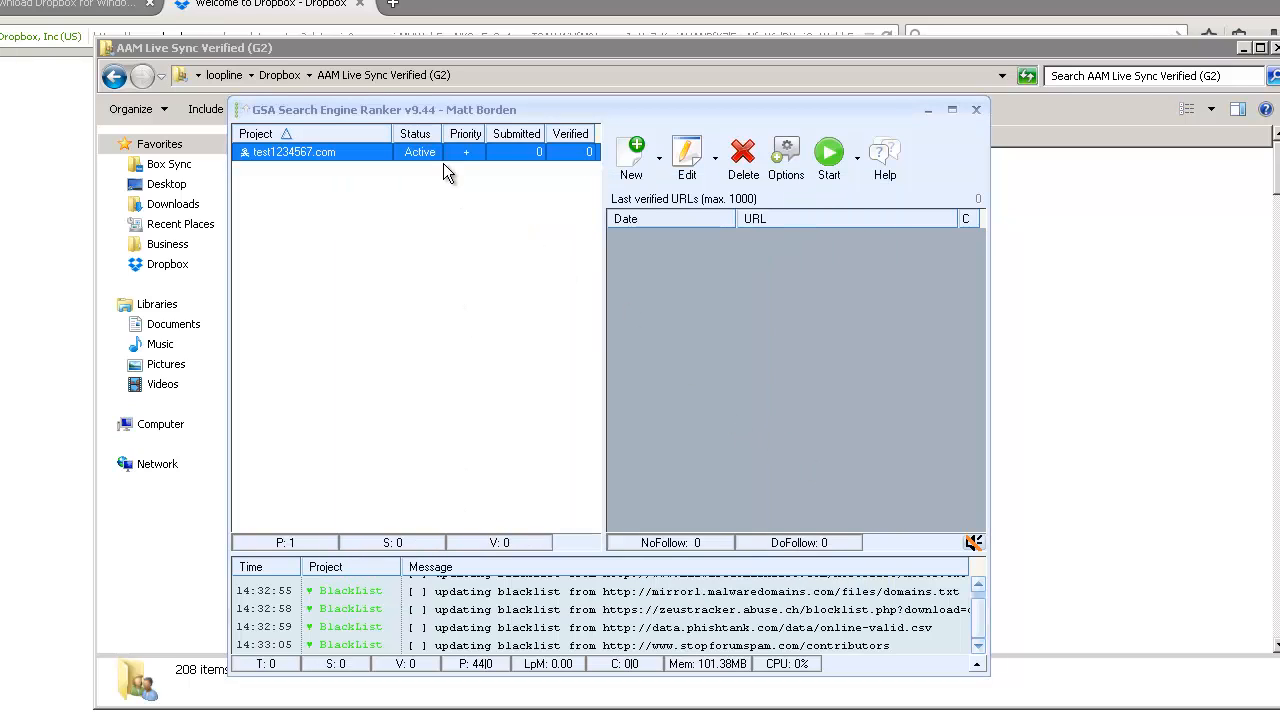
# Edit the test1234567.com project's options so it takes target URLs from the Submitted and Identified global site lists
pyautogui.click(687, 155)
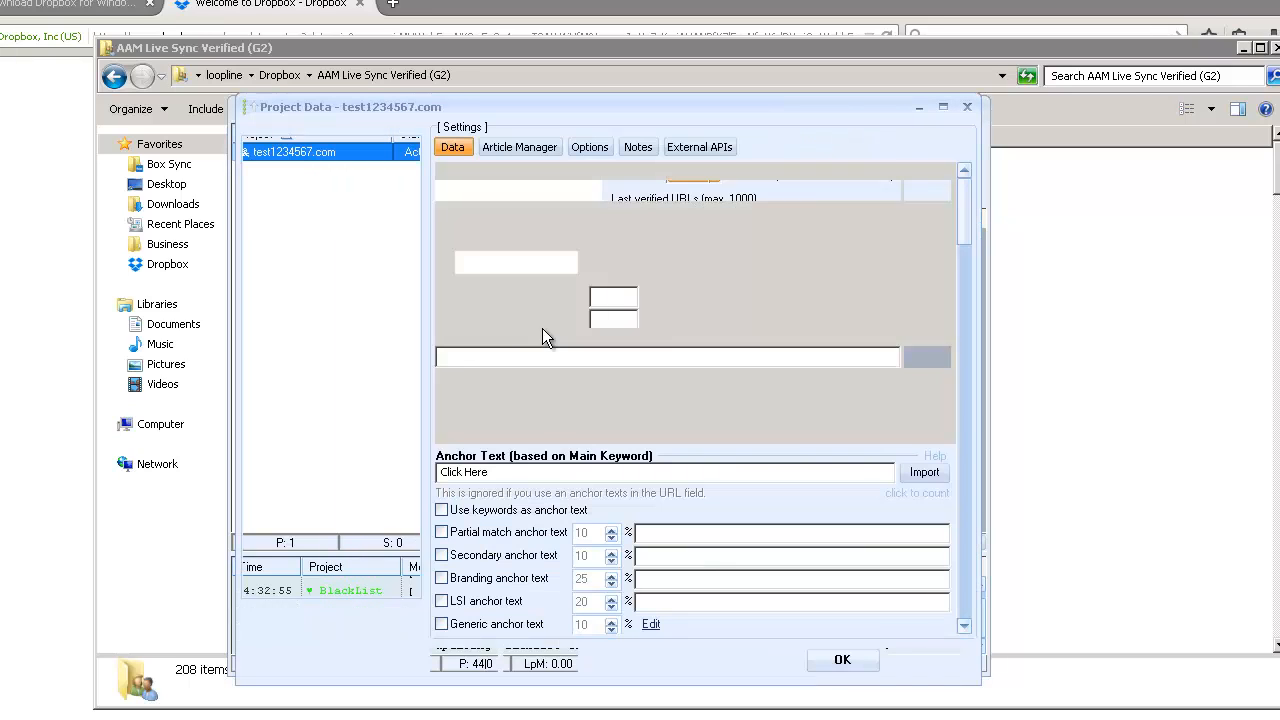
pyautogui.click(592, 146)
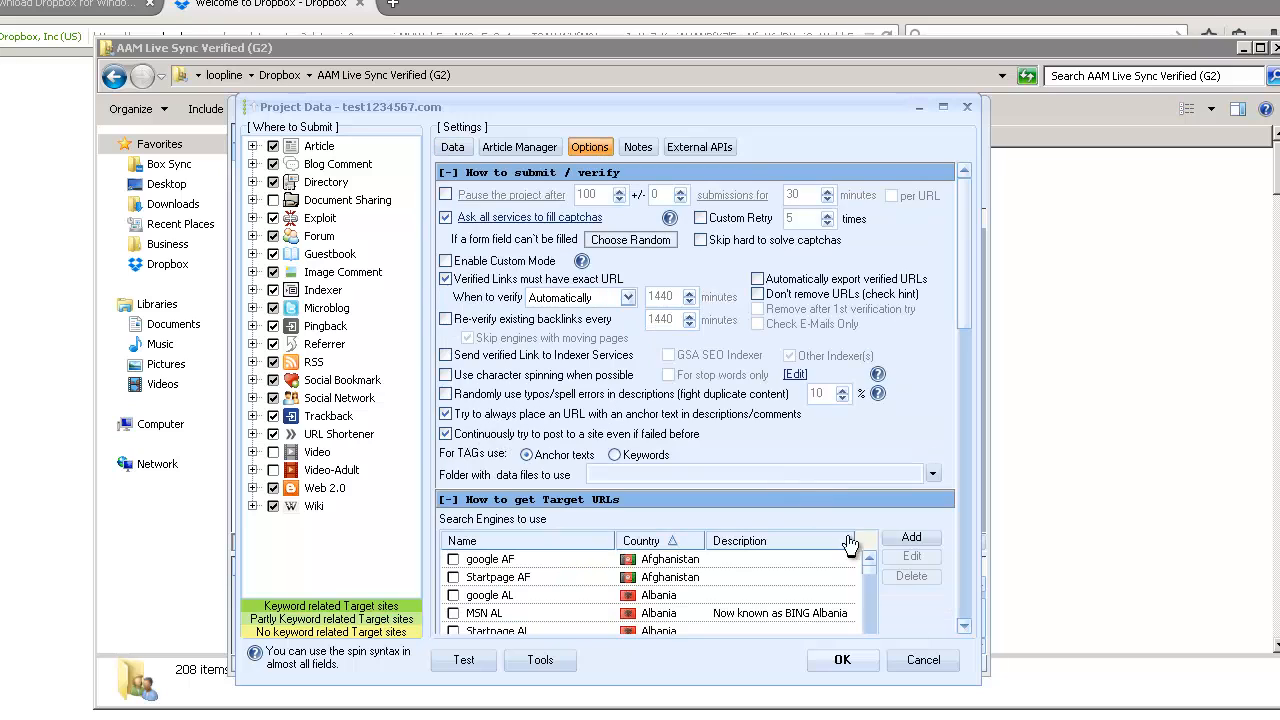
pyautogui.click(967, 625)
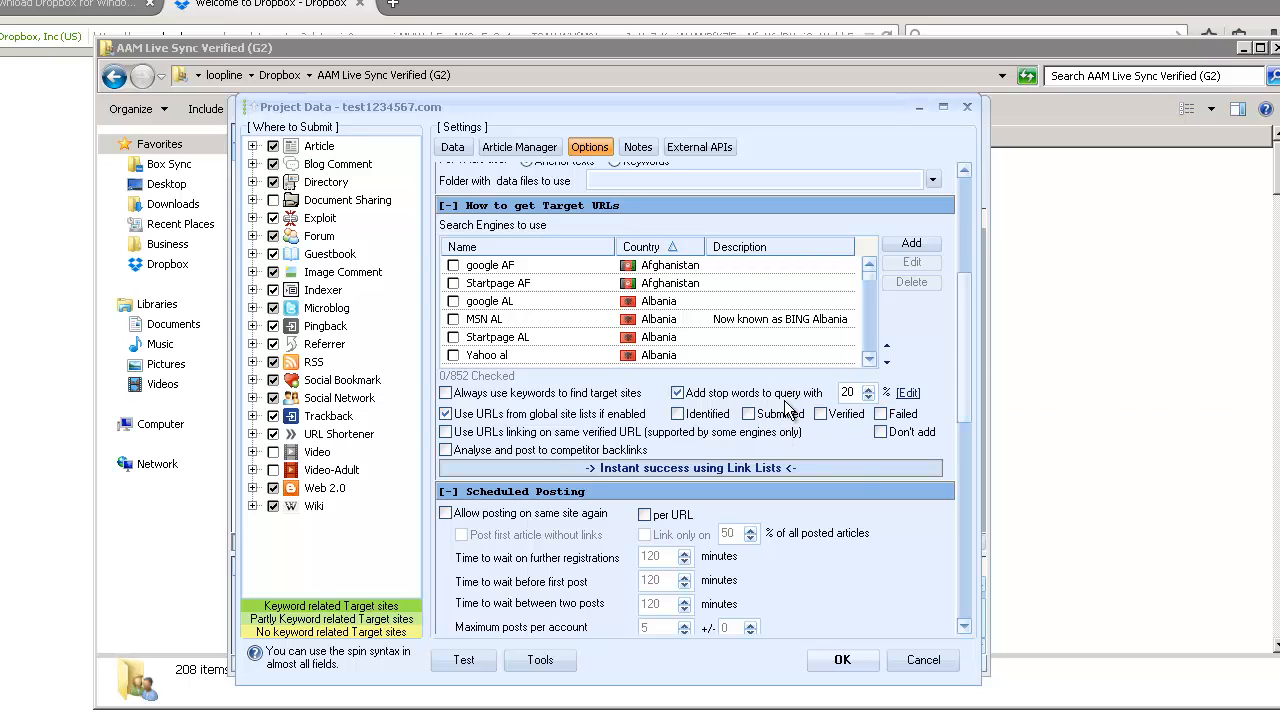
pyautogui.click(748, 414)
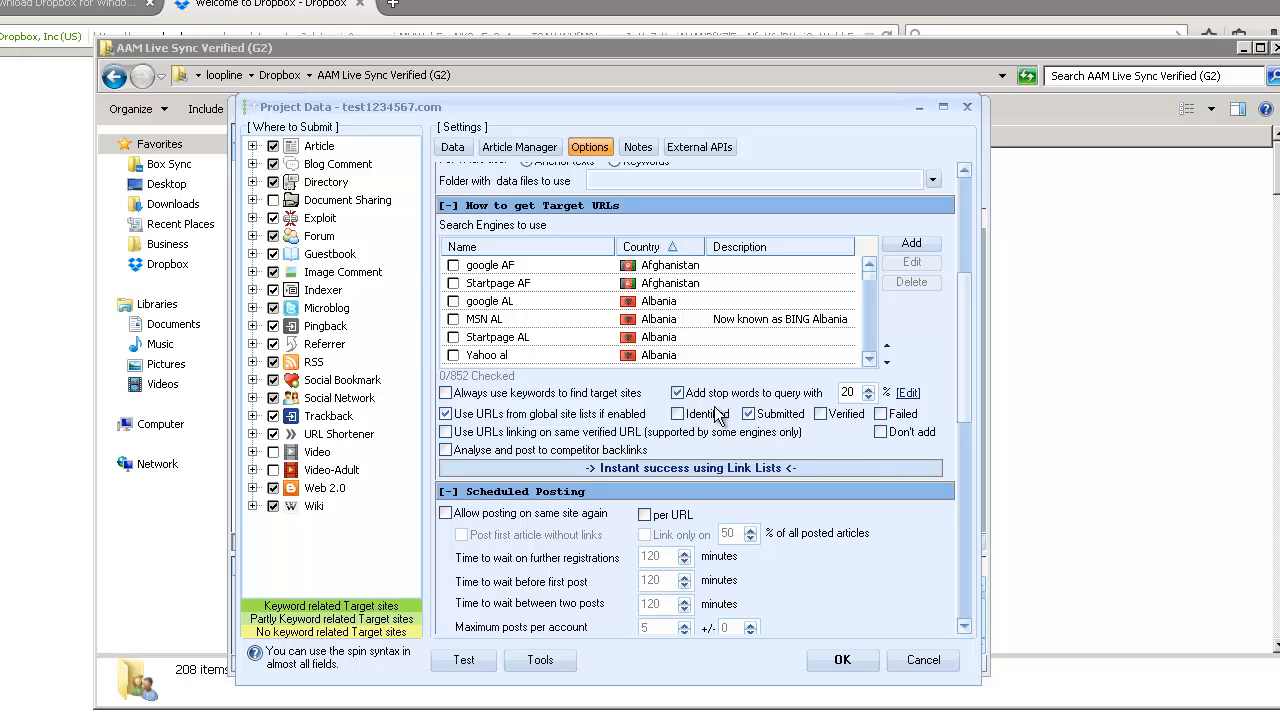
pyautogui.click(677, 414)
pyautogui.click(841, 659)
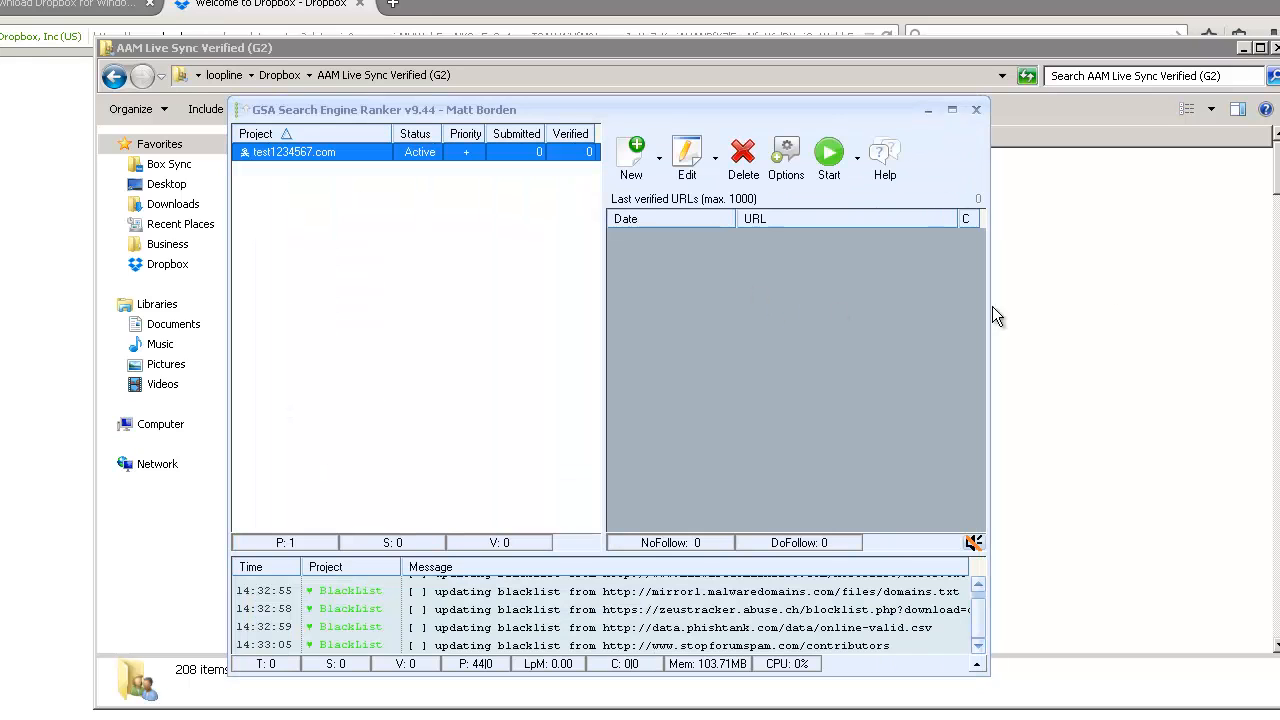
# Switch to the AAM Live Sync Verified (G2) folder window and look through its synced site list files
pyautogui.click(1198, 316)
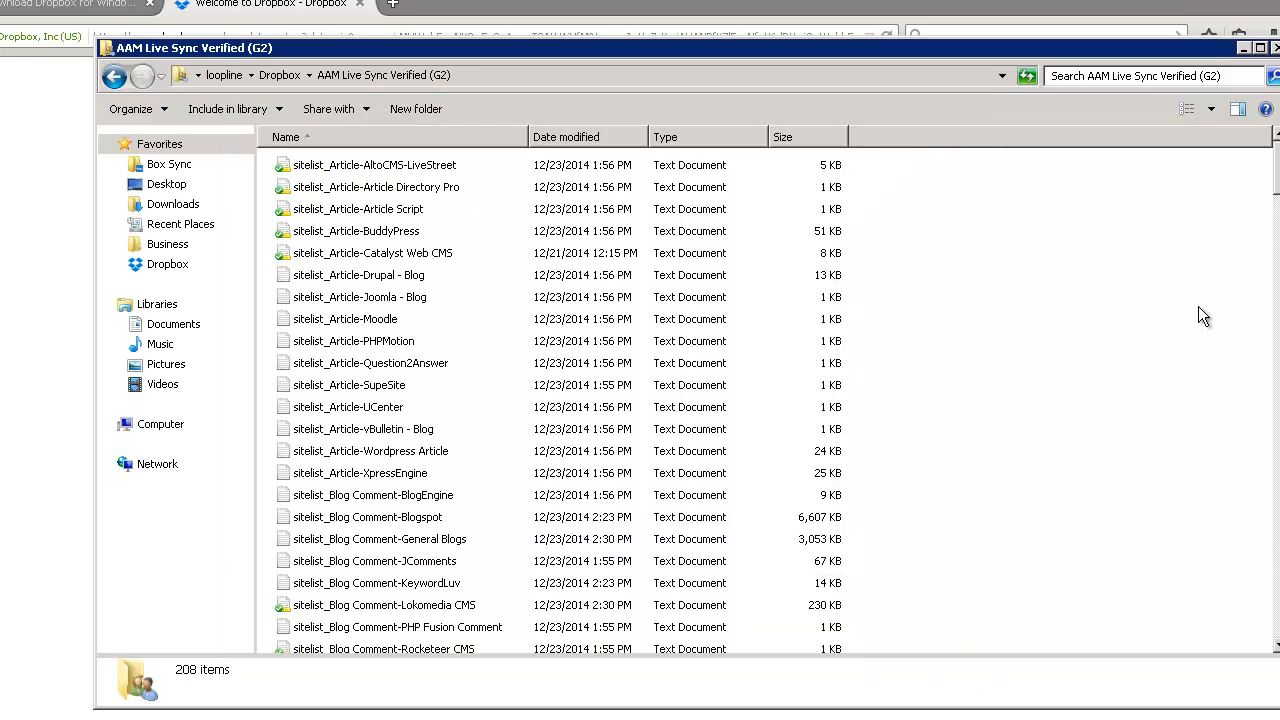
pyautogui.click(451, 341)
pyautogui.scroll(-20, 434, 326)
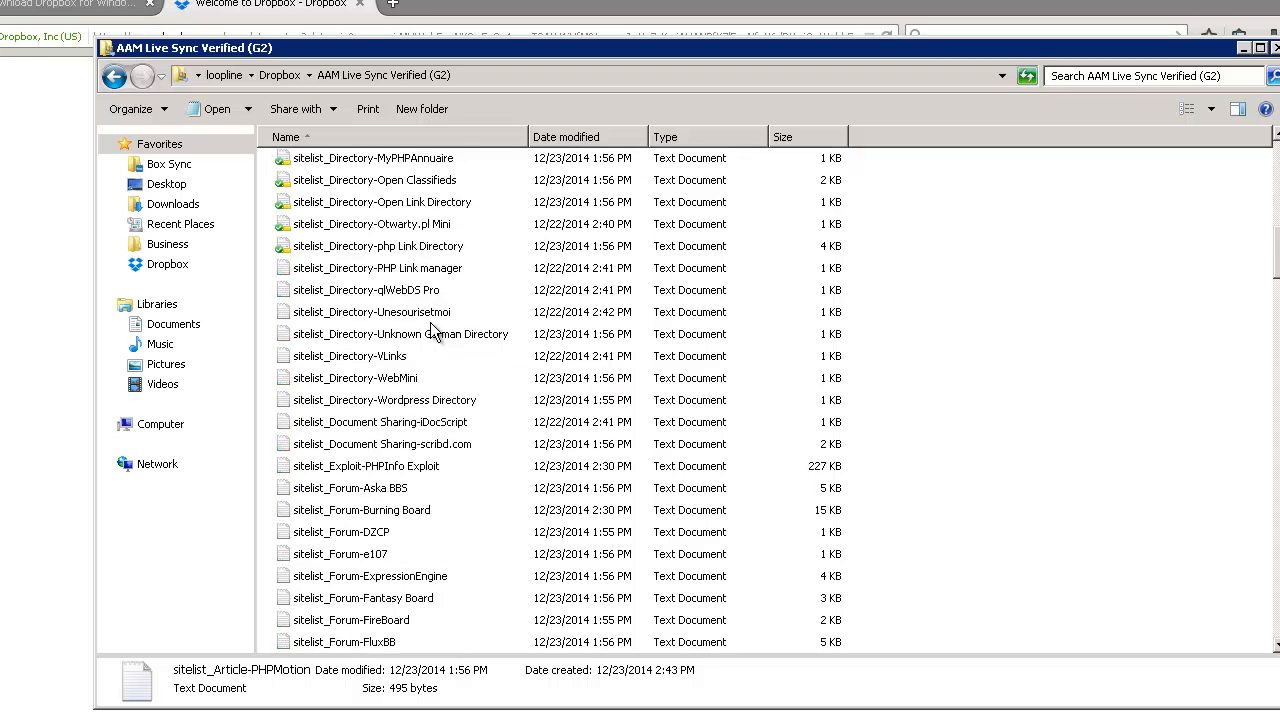
pyautogui.scroll(-20, 428, 307)
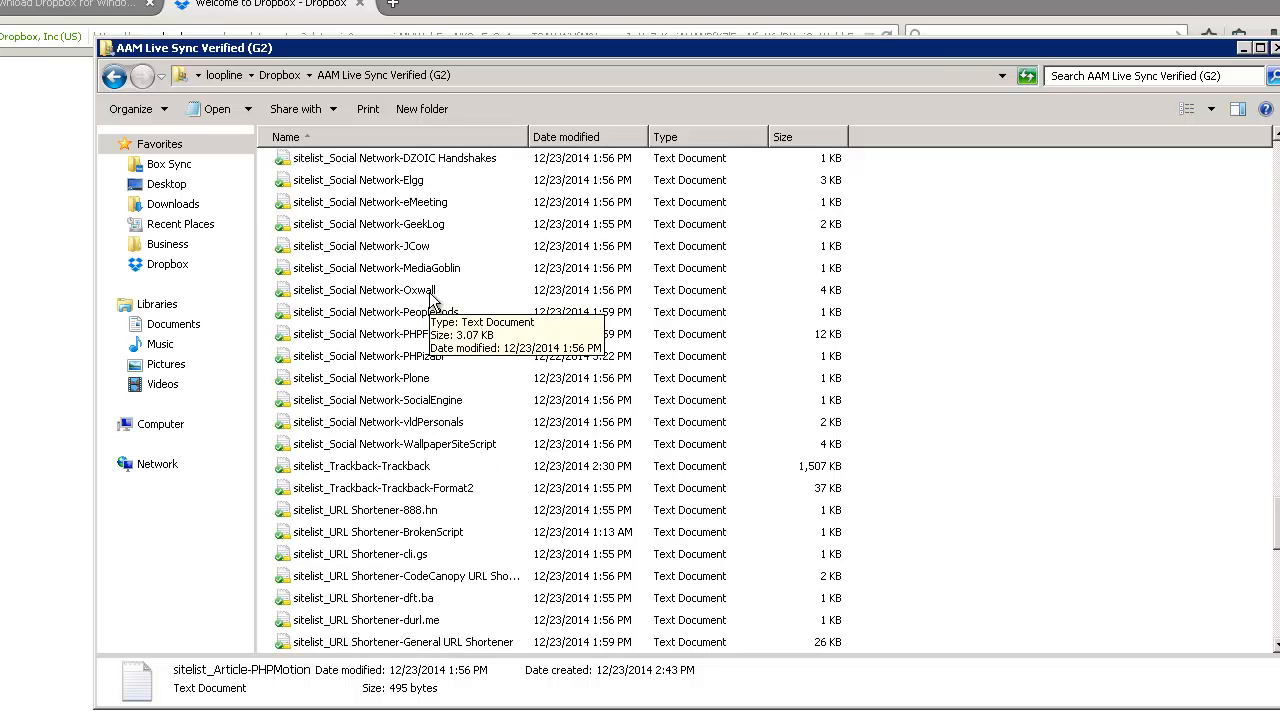
pyautogui.scroll(-5, 429, 292)
pyautogui.scroll(20, 429, 291)
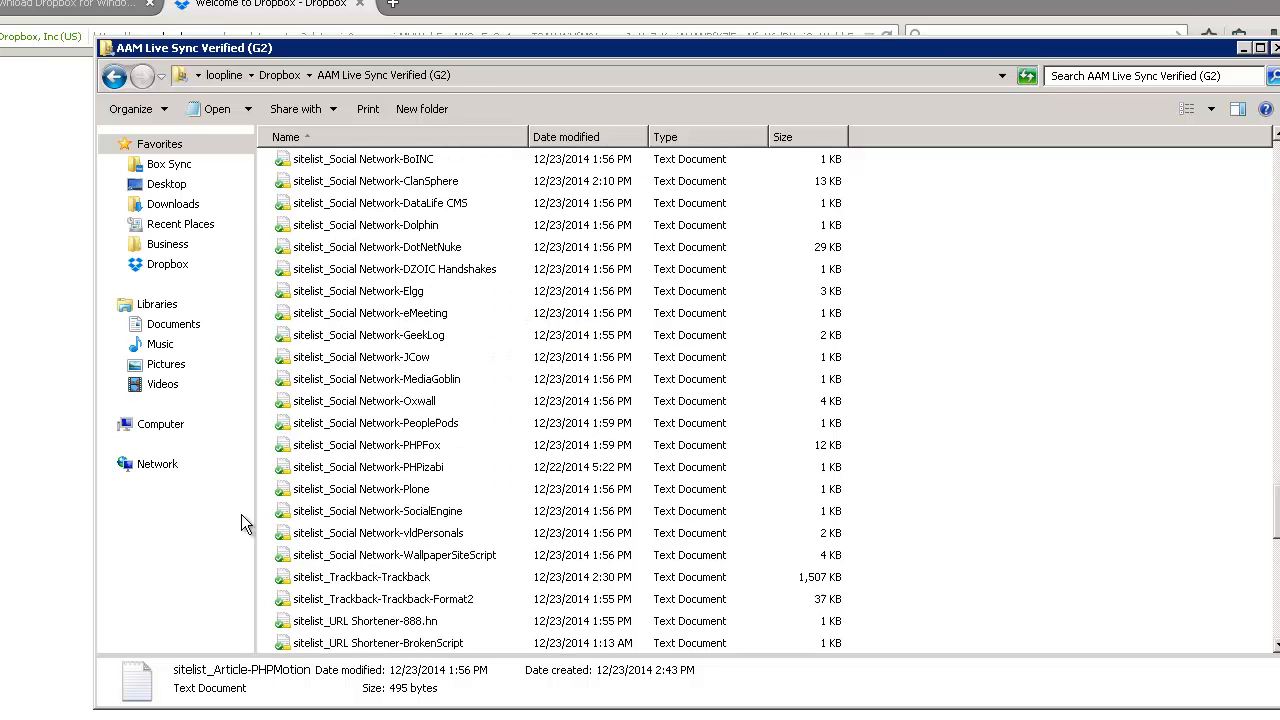
# Switch back to GSA Search Engine Ranker and start running the test1234567.com project
pyautogui.hotkey('alt', 'Tab')
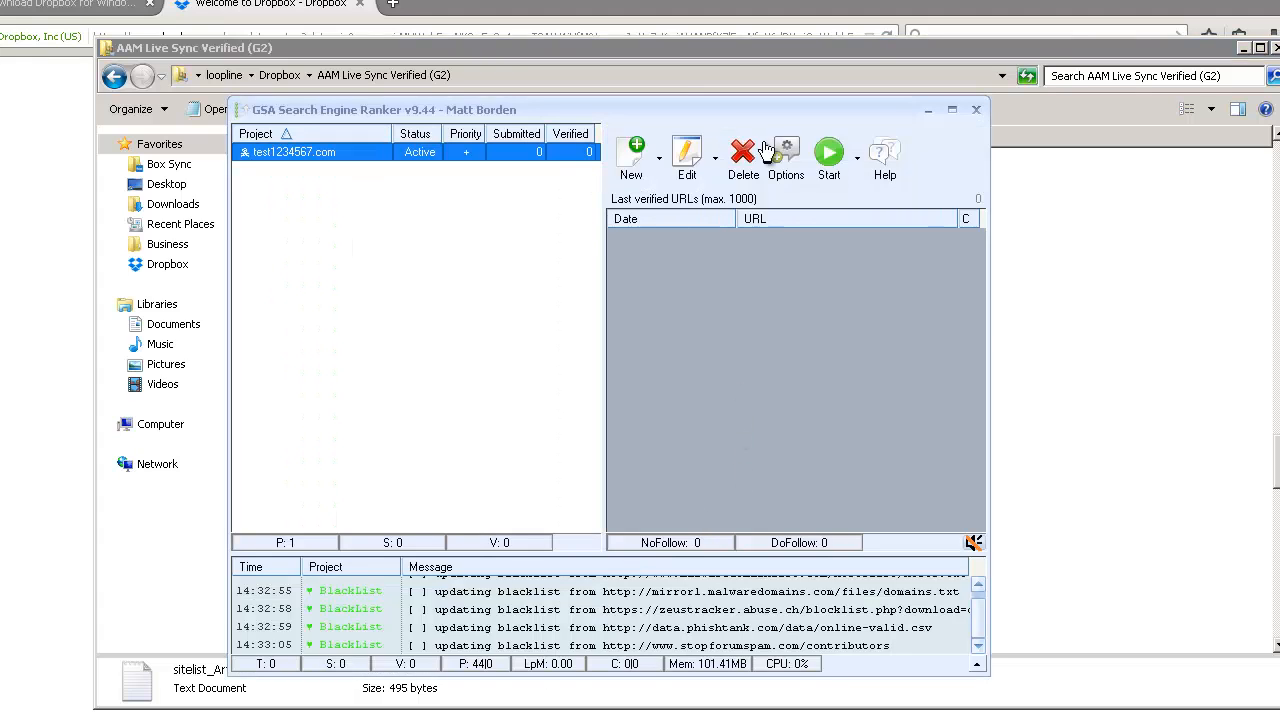
pyautogui.click(829, 153)
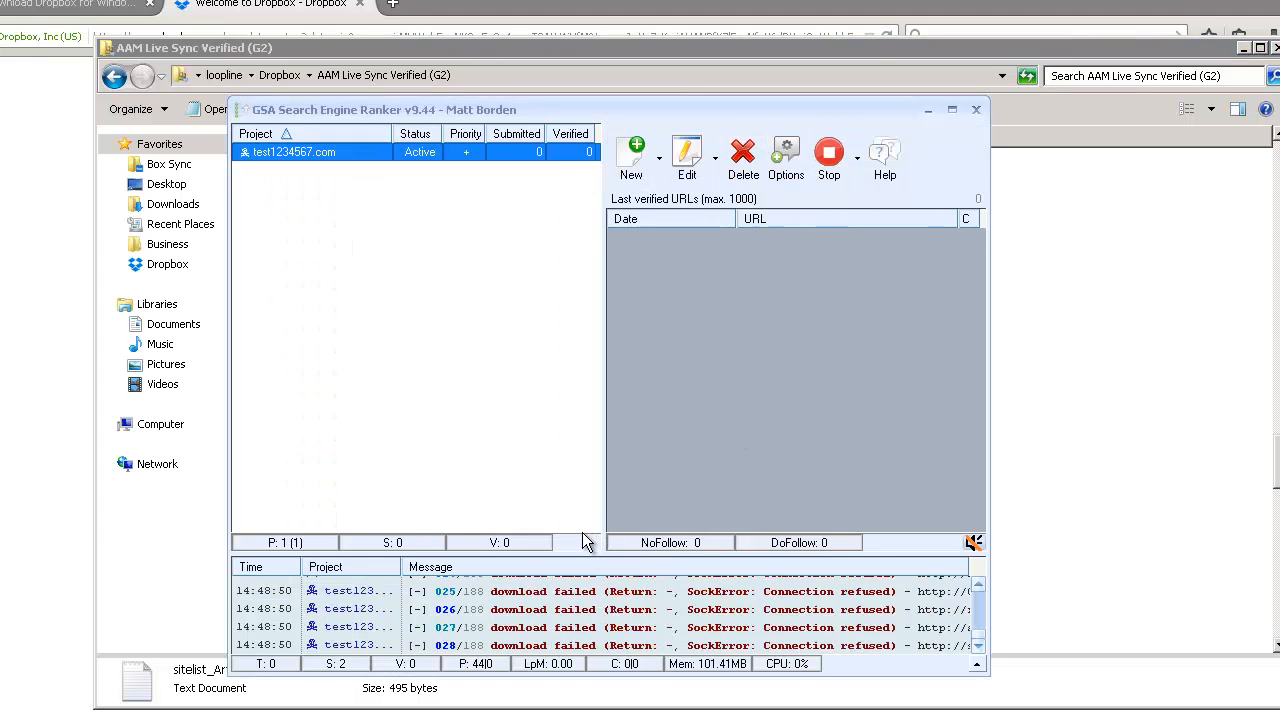
# Enlarge the message log to watch the running project's submissions, and check the synced site lists in the AAM Live Sync Verified (G2) folder
pyautogui.moveTo(576, 553); pyautogui.dragTo(583, 442)
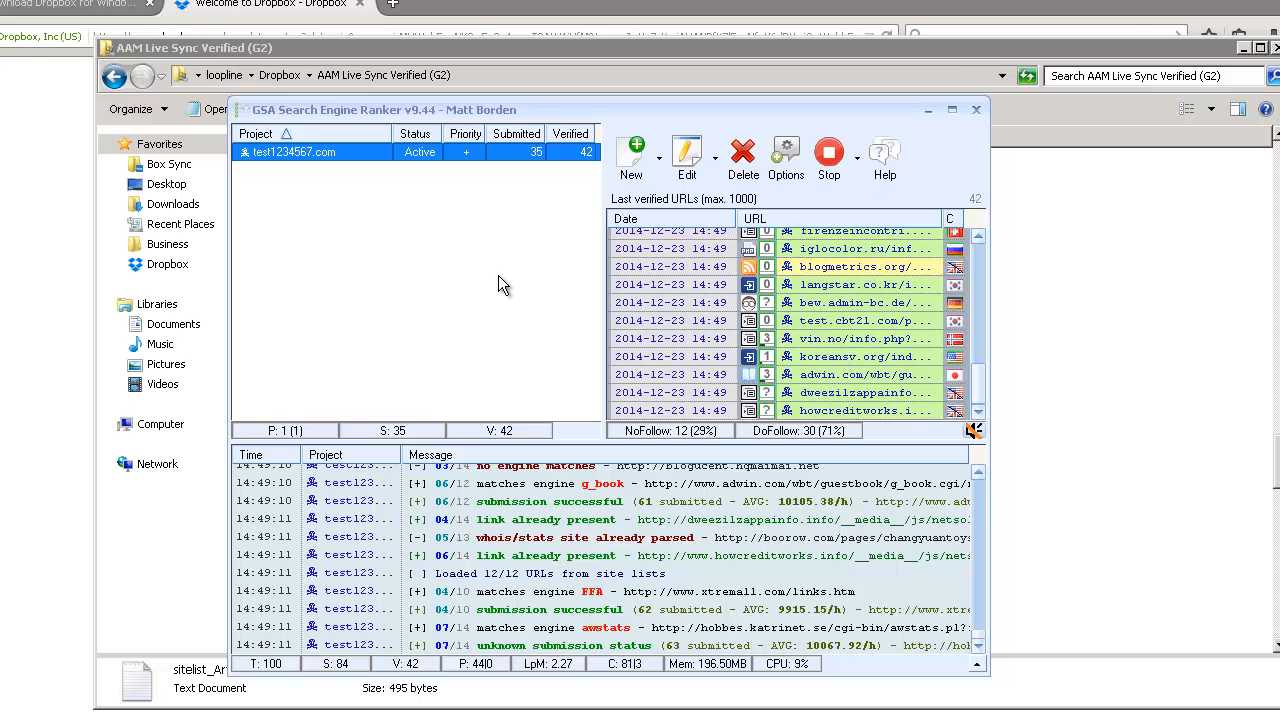
pyautogui.click(1060, 238)
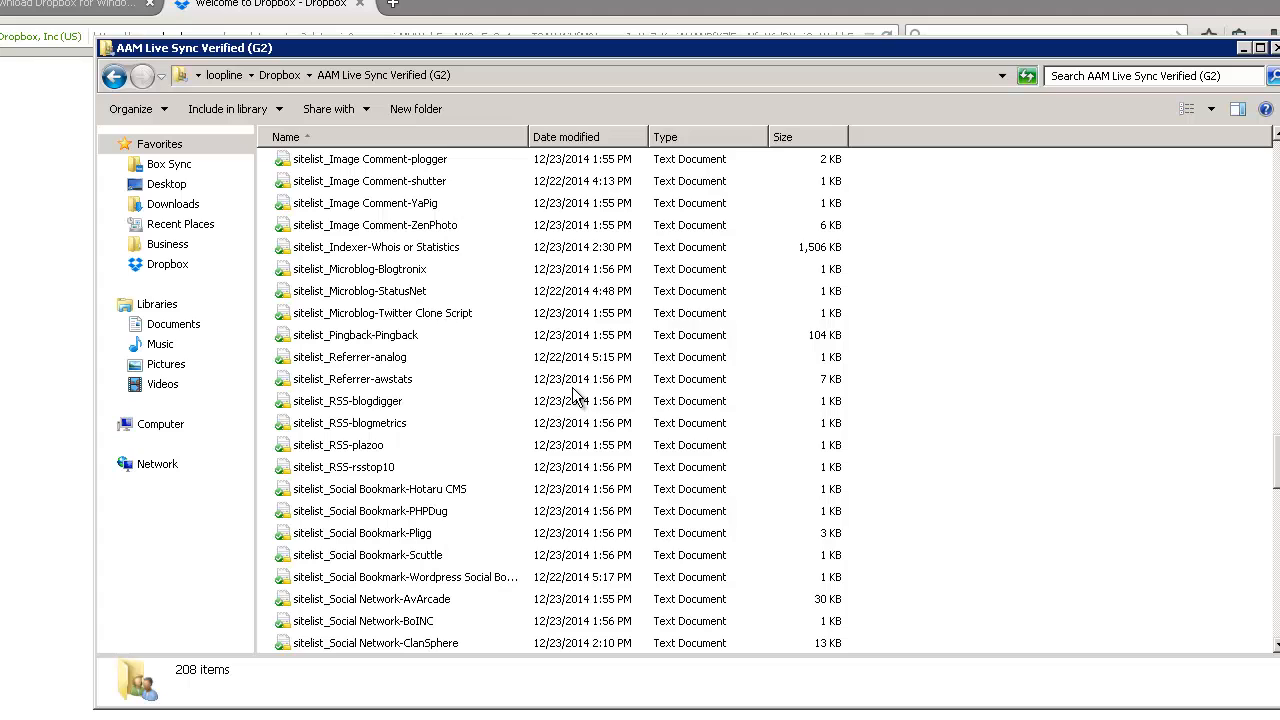
pyautogui.hotkey('alt', 'Tab')
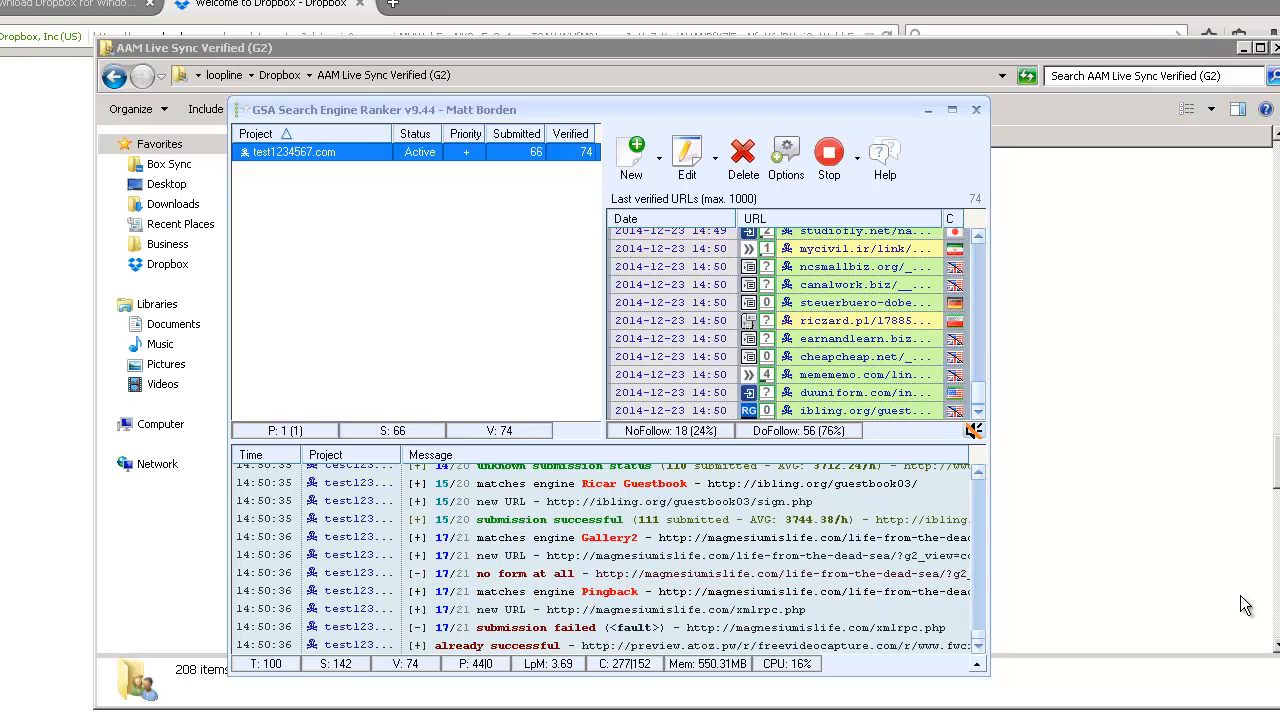
# Try the global site list tool Clean-Up (Check and Remove none working) with the Identified and Submitted list types excluded
pyautogui.click(788, 158)
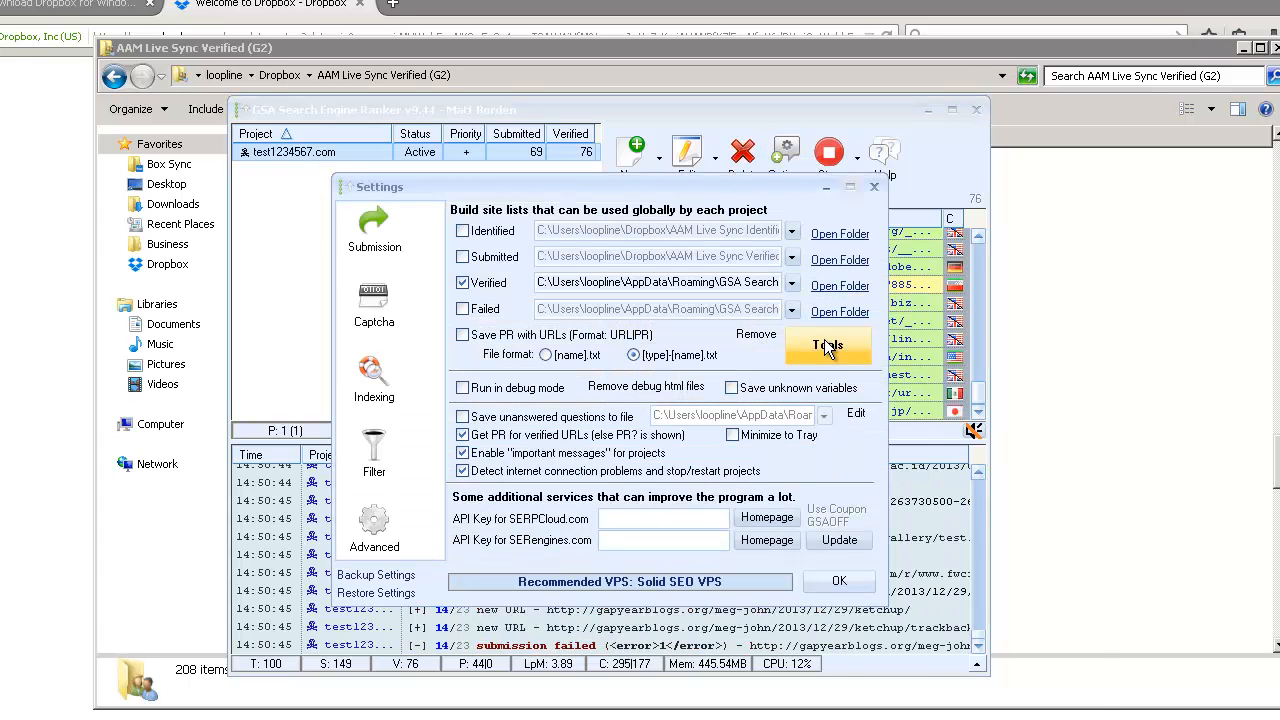
pyautogui.click(827, 345)
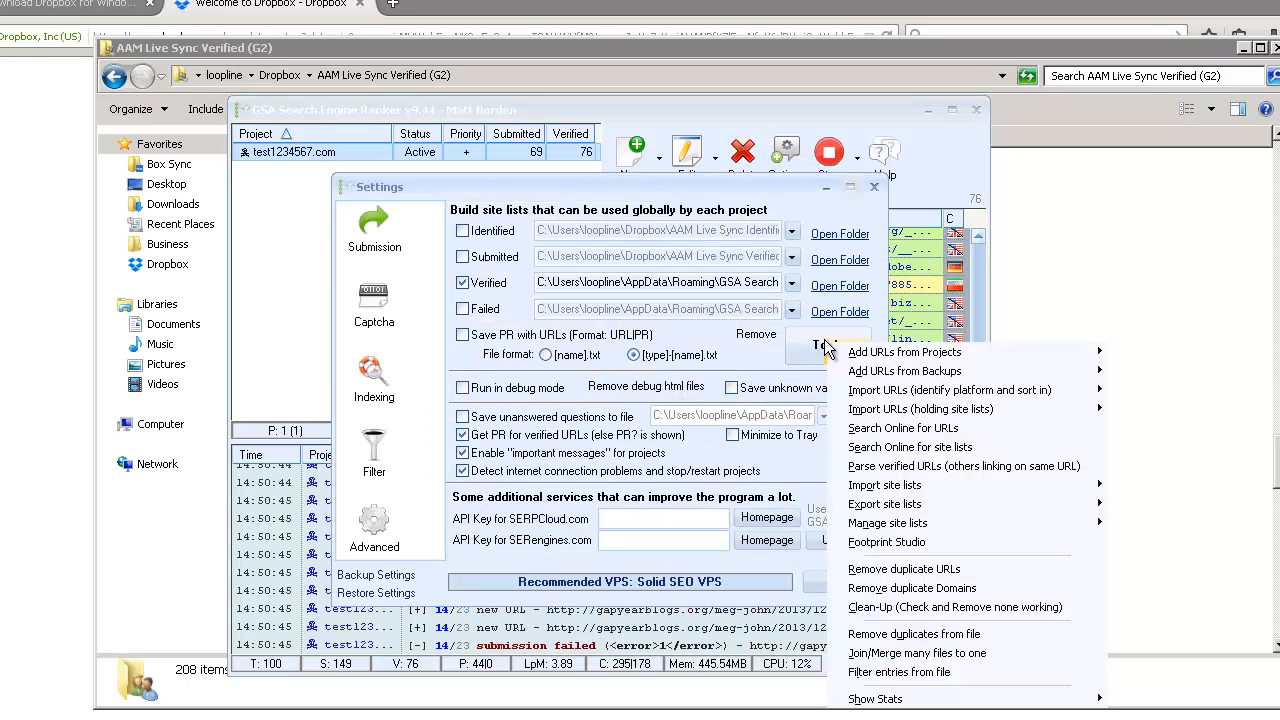
pyautogui.click(905, 612)
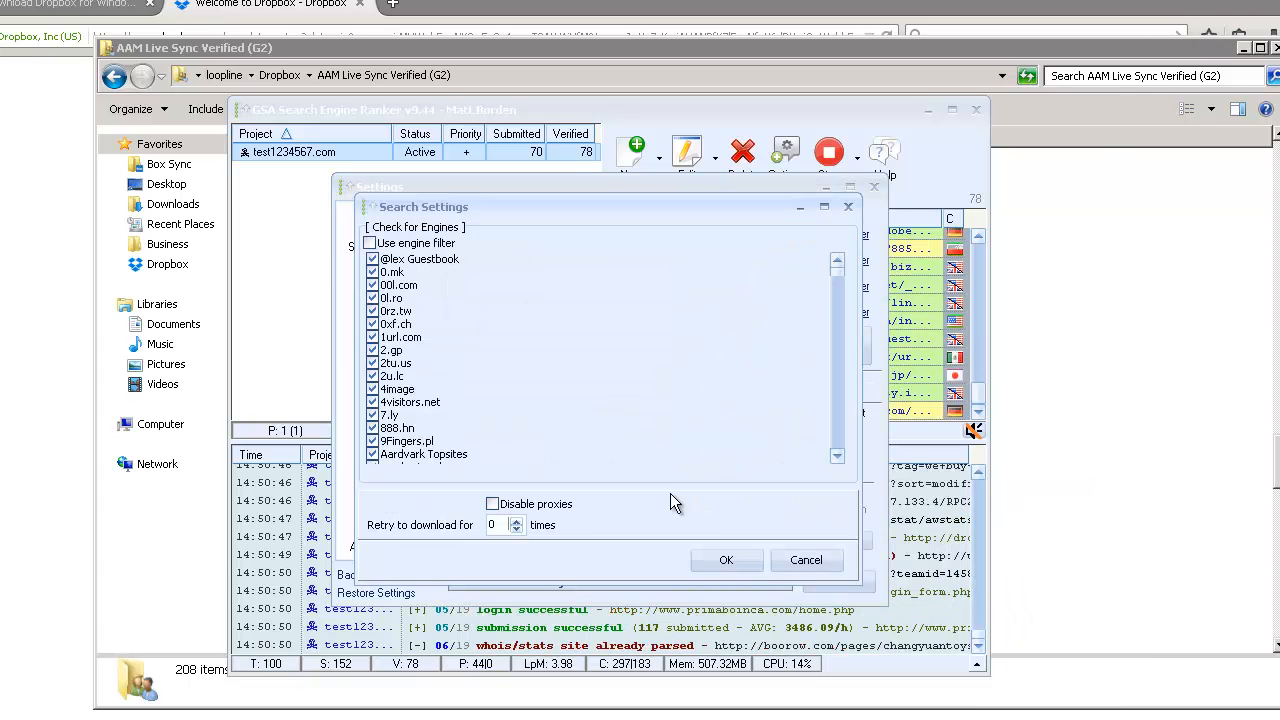
pyautogui.click(727, 560)
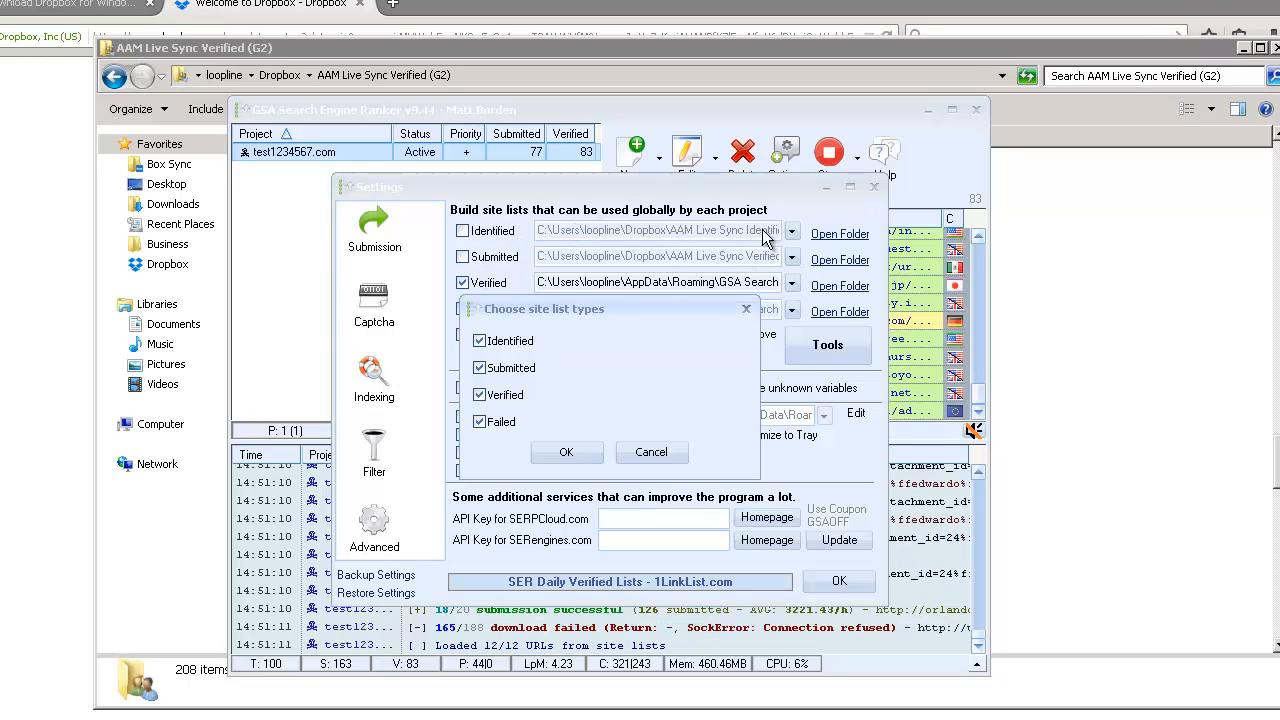
pyautogui.click(495, 341)
pyautogui.click(490, 368)
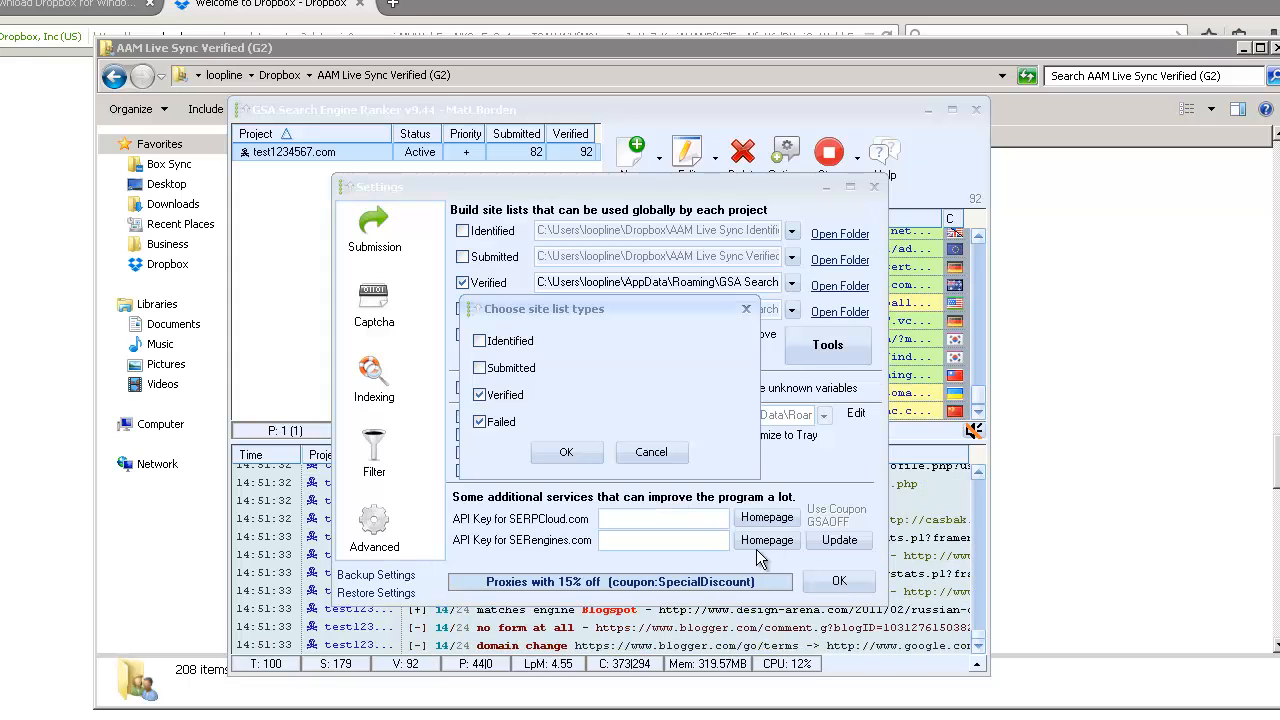
pyautogui.click(651, 452)
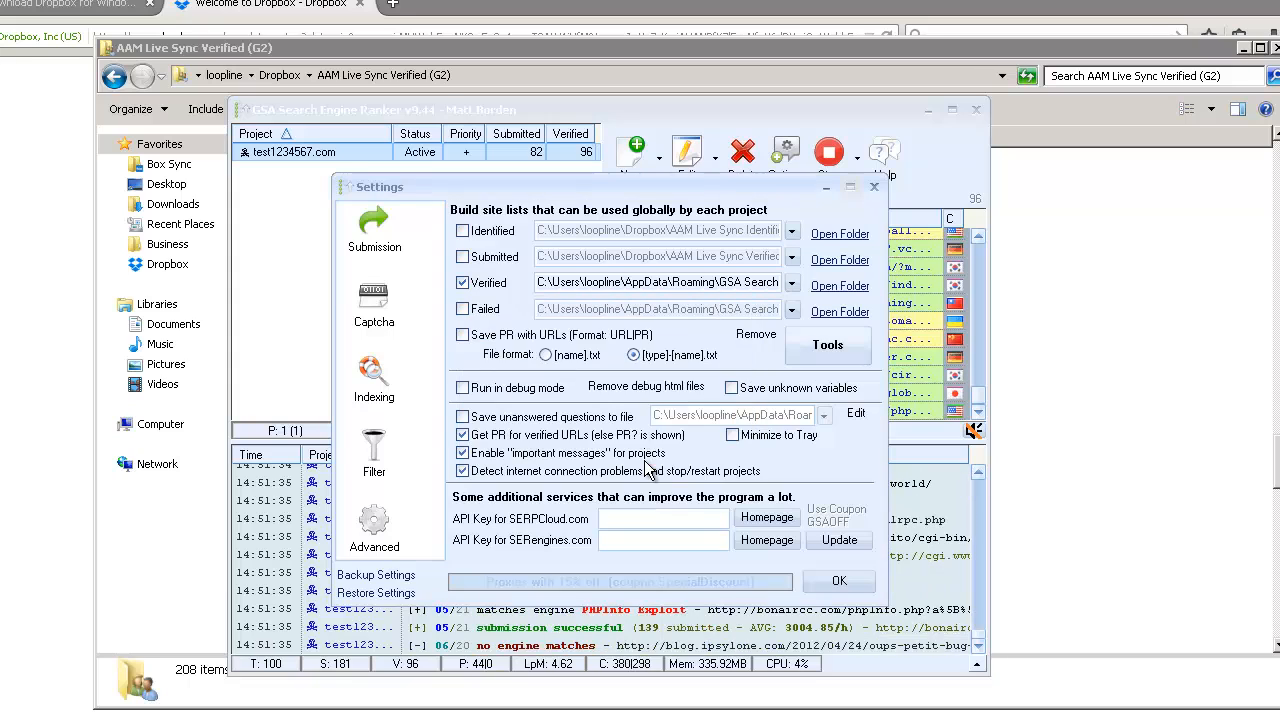
pyautogui.click(845, 586)
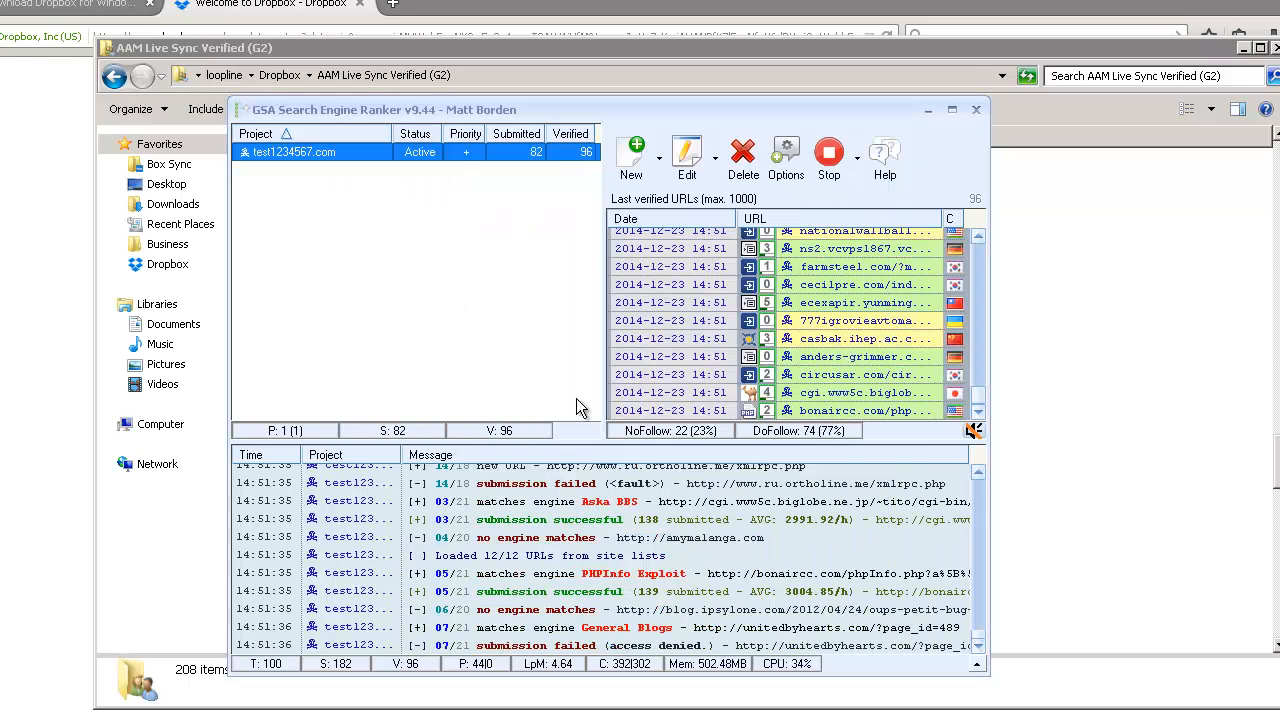
# Try a new project that takes target URLs only from the Submitted global site list, with URLs linking on same verified URL disabled
pyautogui.click(640, 152)
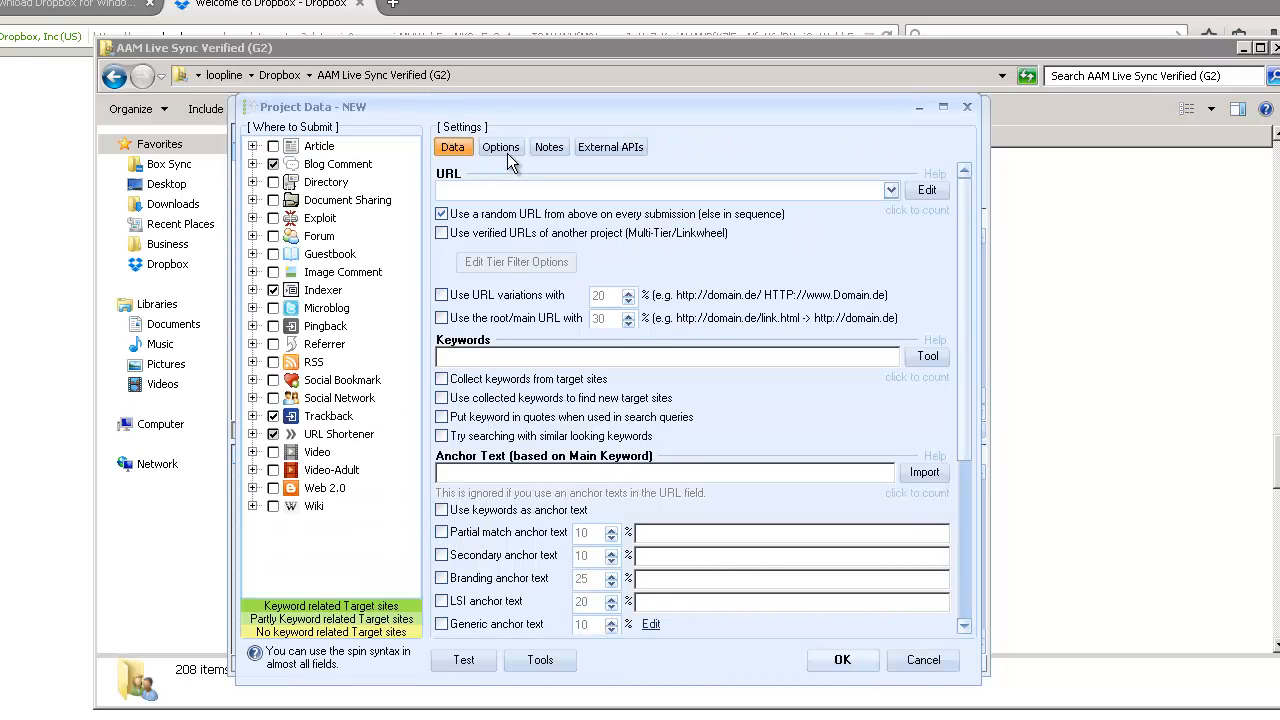
pyautogui.click(503, 149)
pyautogui.scroll(-3, 853, 590)
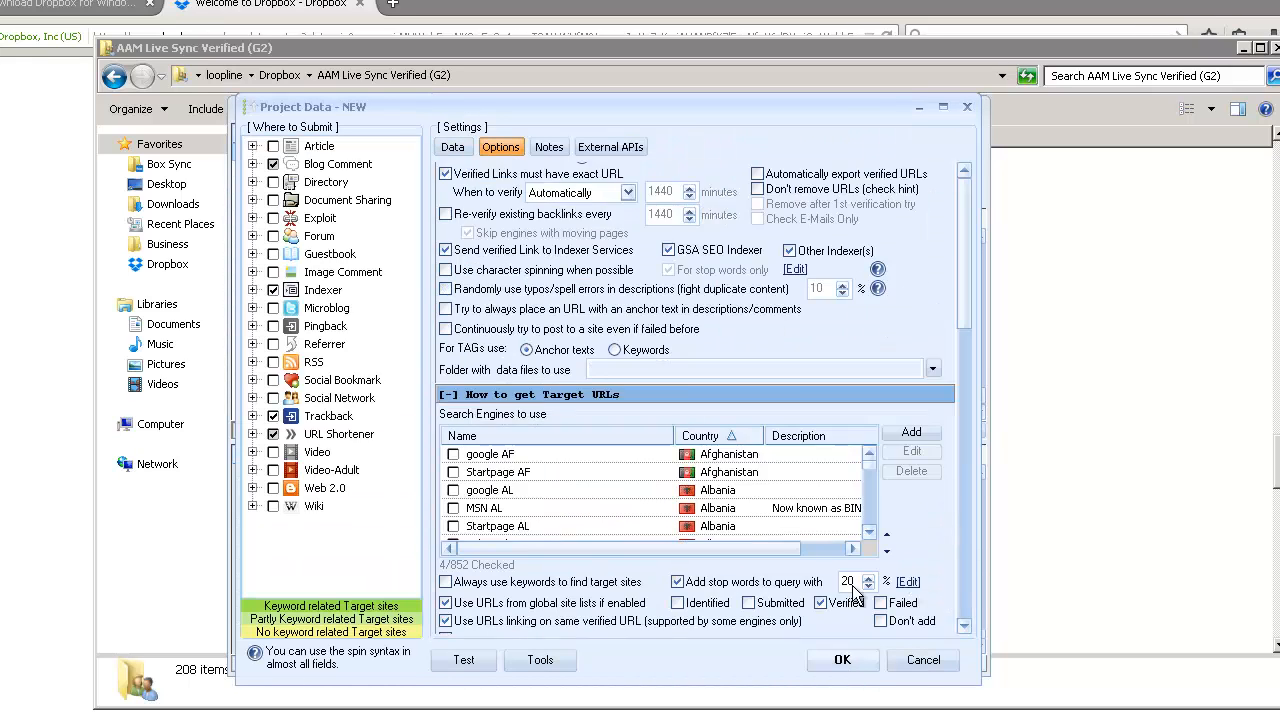
pyautogui.scroll(-5, 853, 590)
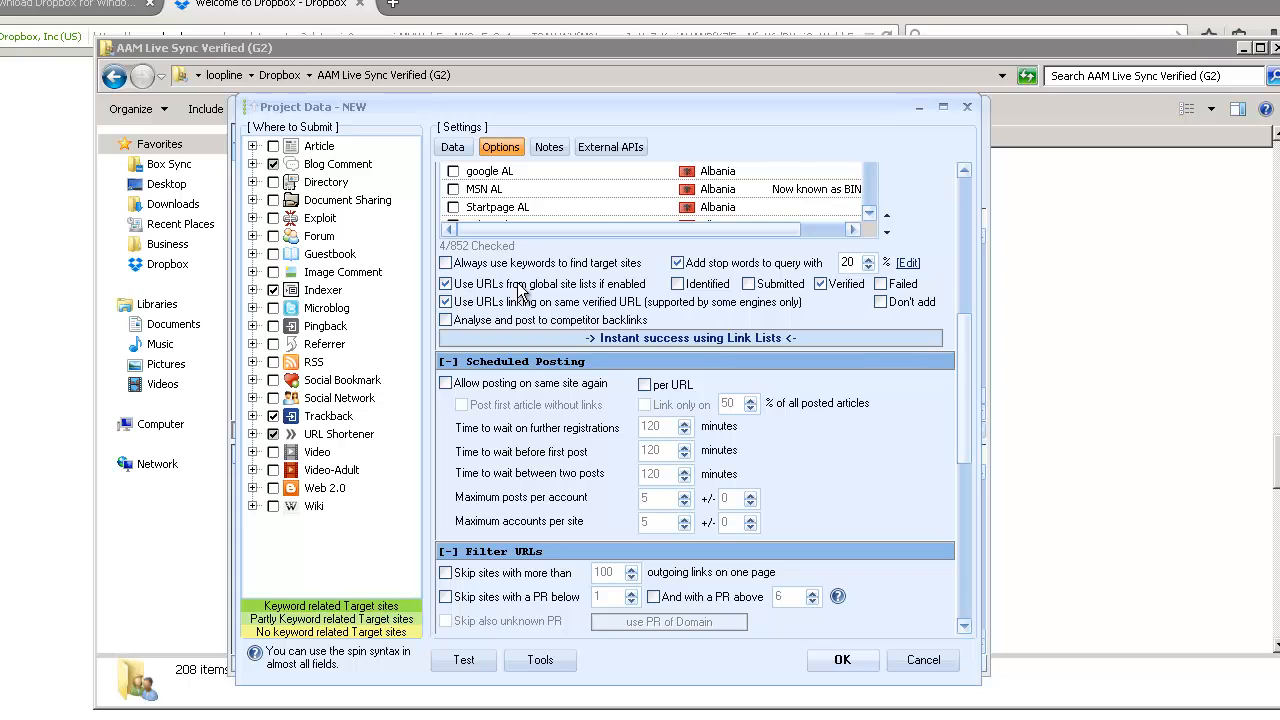
pyautogui.click(818, 285)
pyautogui.click(770, 290)
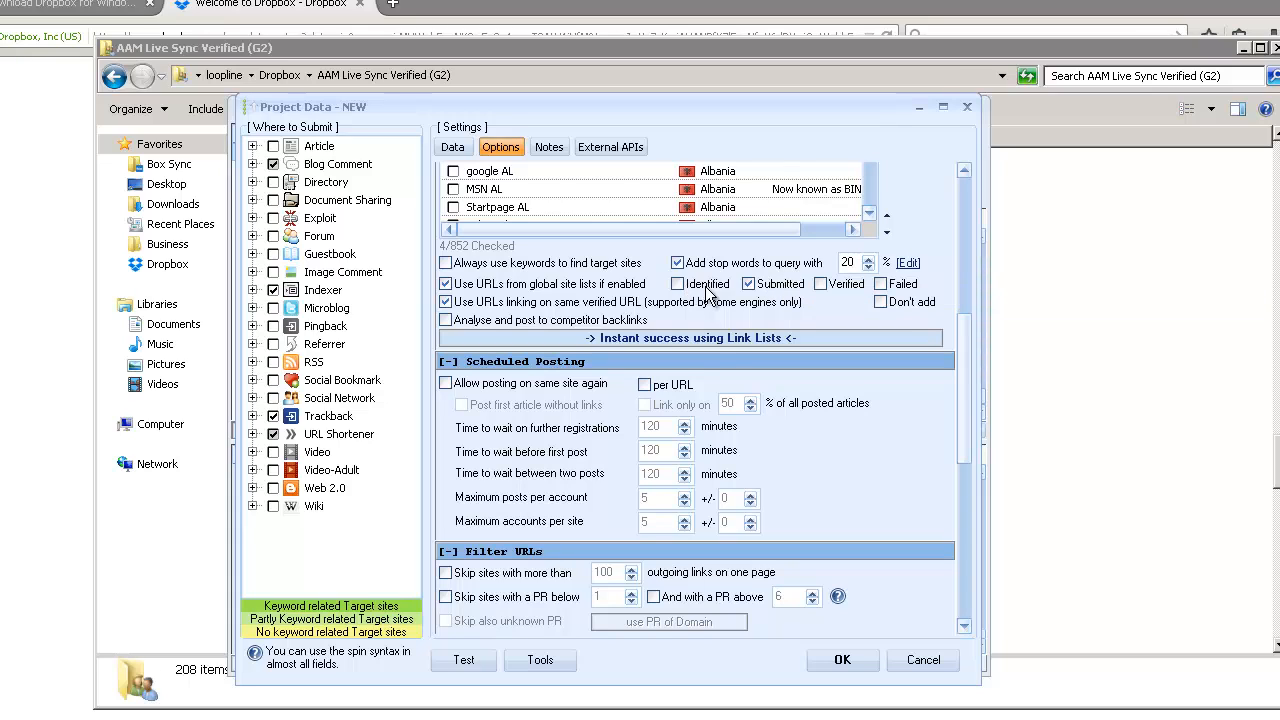
pyautogui.click(448, 302)
pyautogui.moveTo(968, 418); pyautogui.dragTo(965, 375)
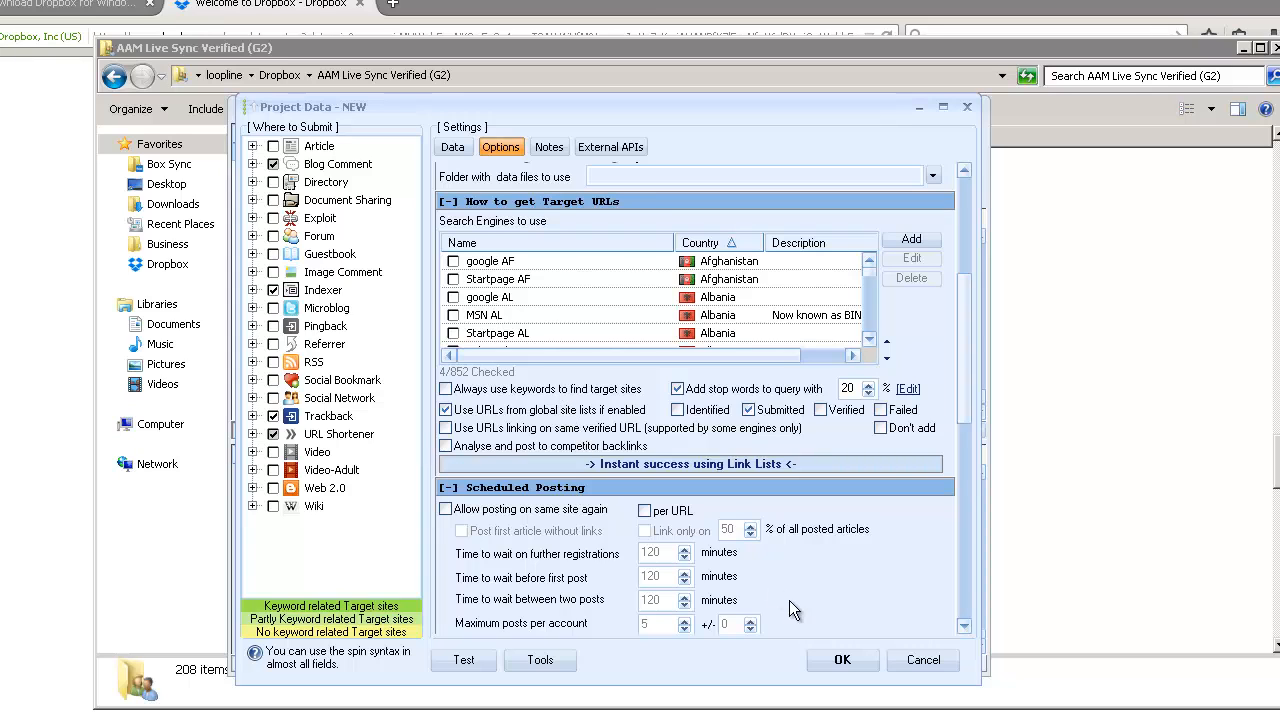
pyautogui.click(921, 660)
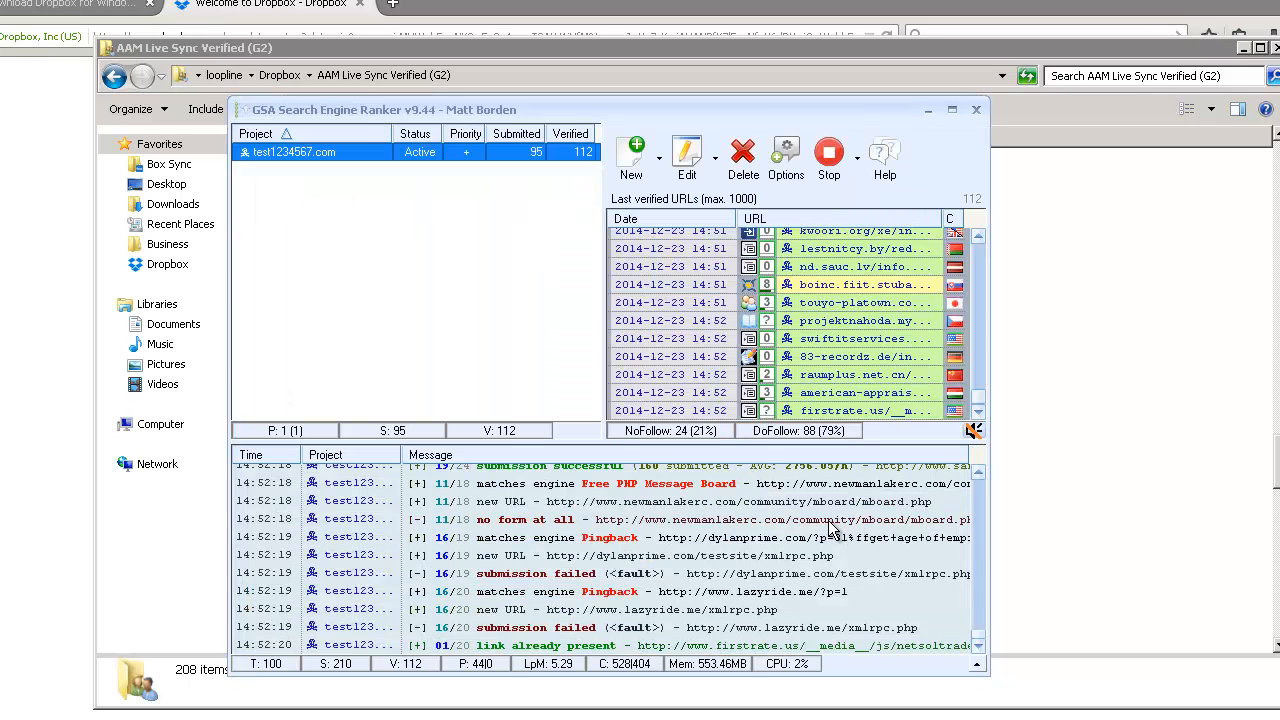